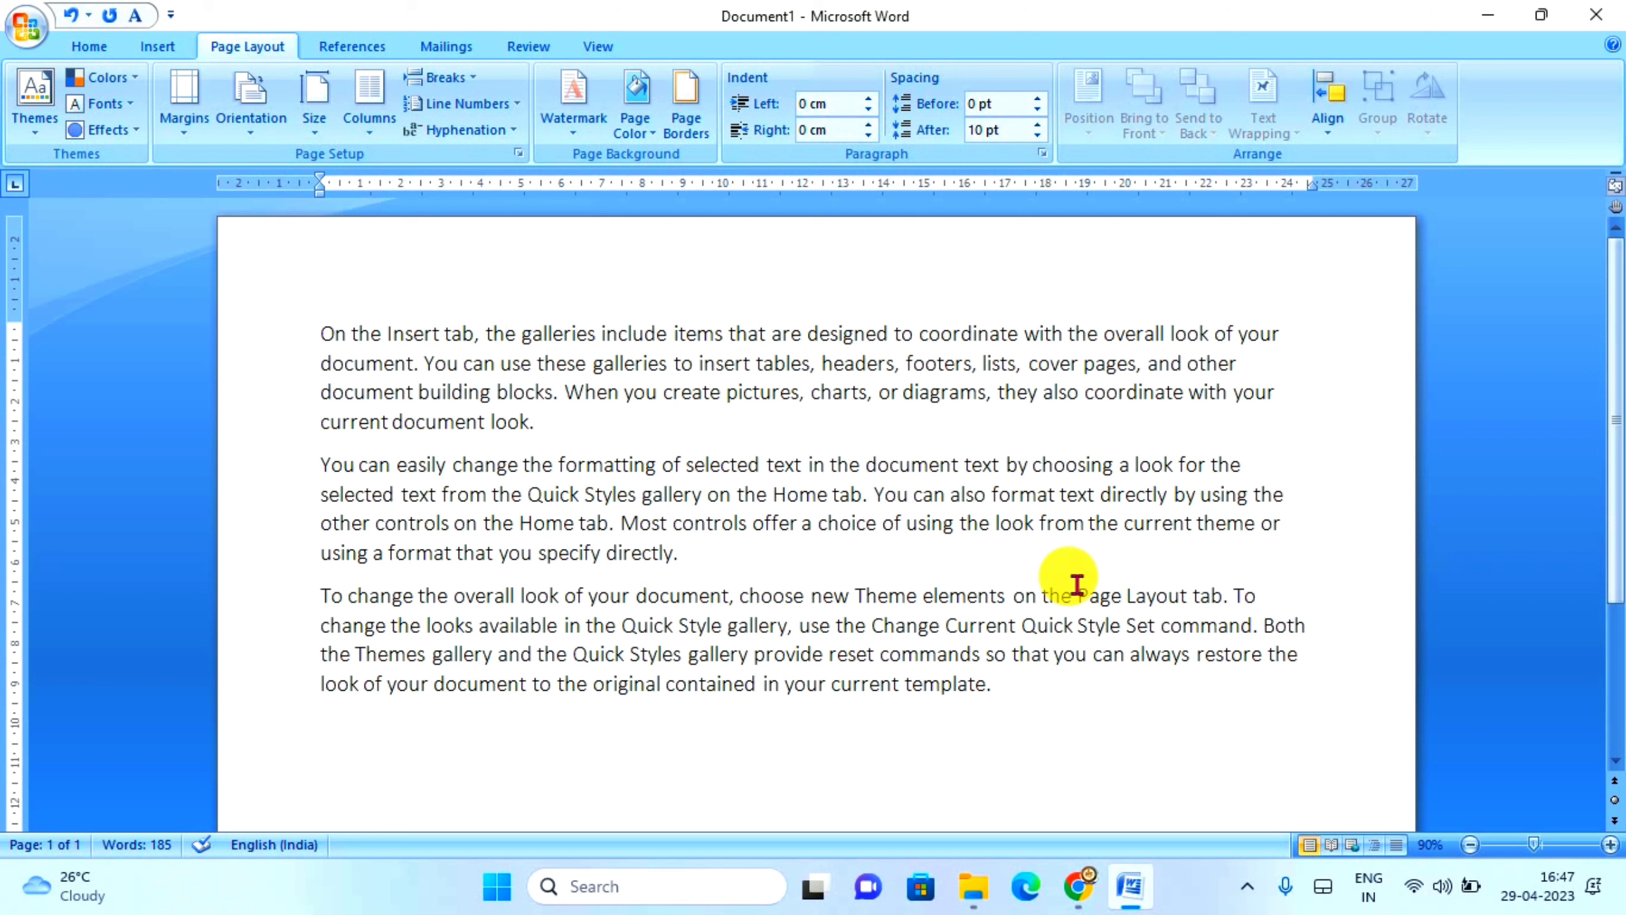
Open the Page Borders settings from the Page Layout tab
left_click(685, 102)
Apply a green thick double-line 3 pt box border around the page
left_click(804, 413)
left_click(803, 413)
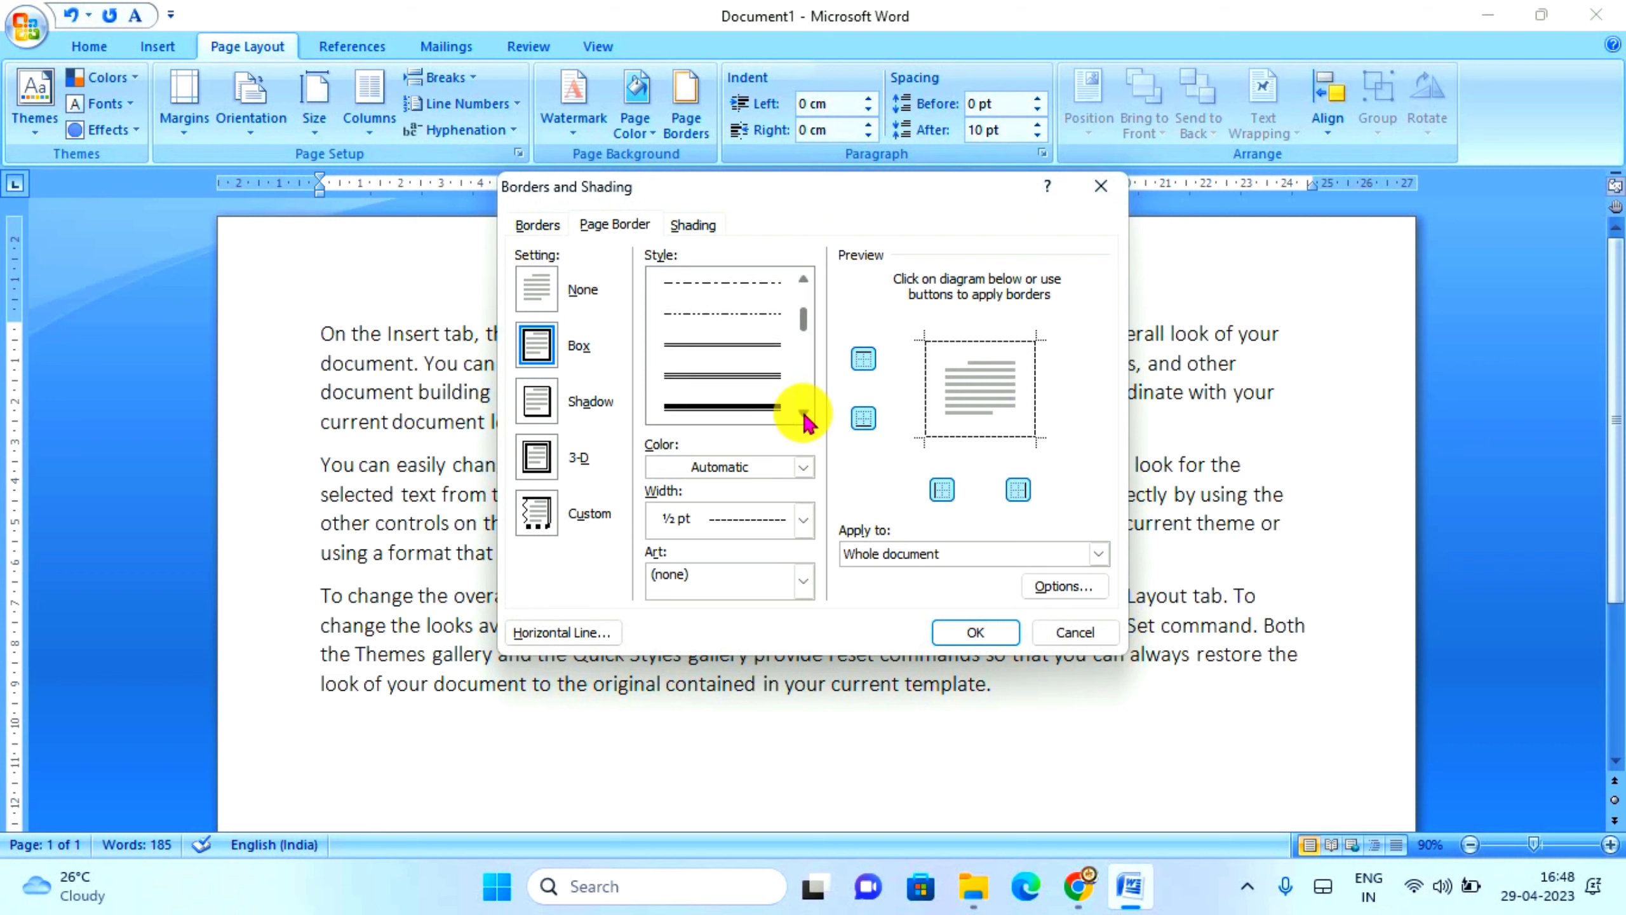
left_click(804, 413)
left_click(803, 413)
left_click(803, 413)
left_click(749, 410)
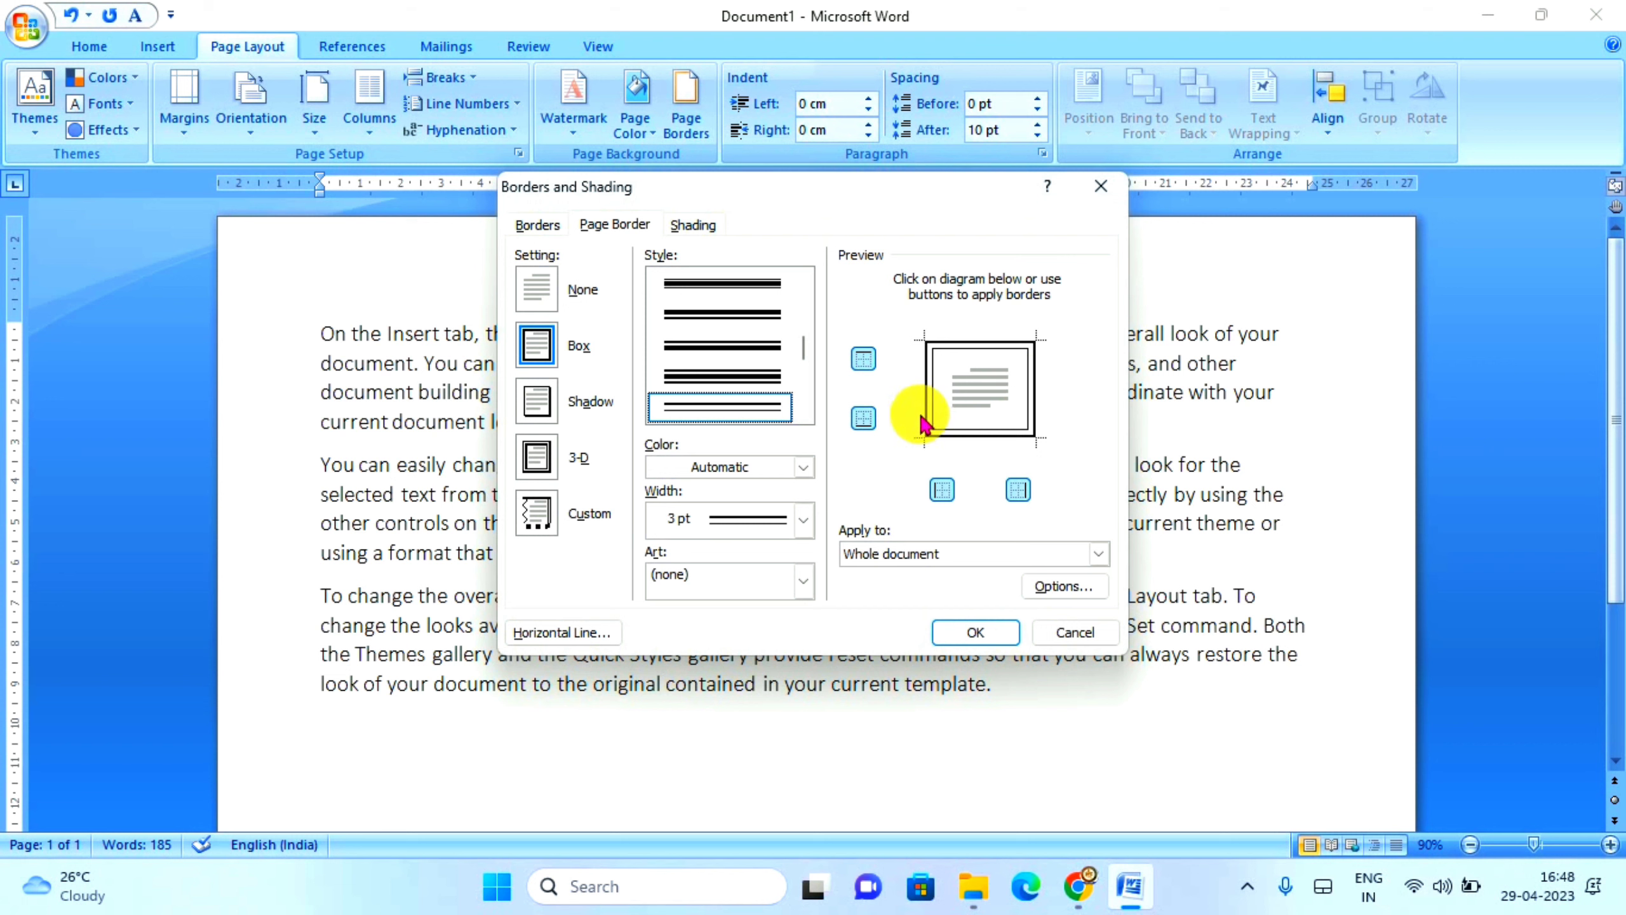
left_click(739, 350)
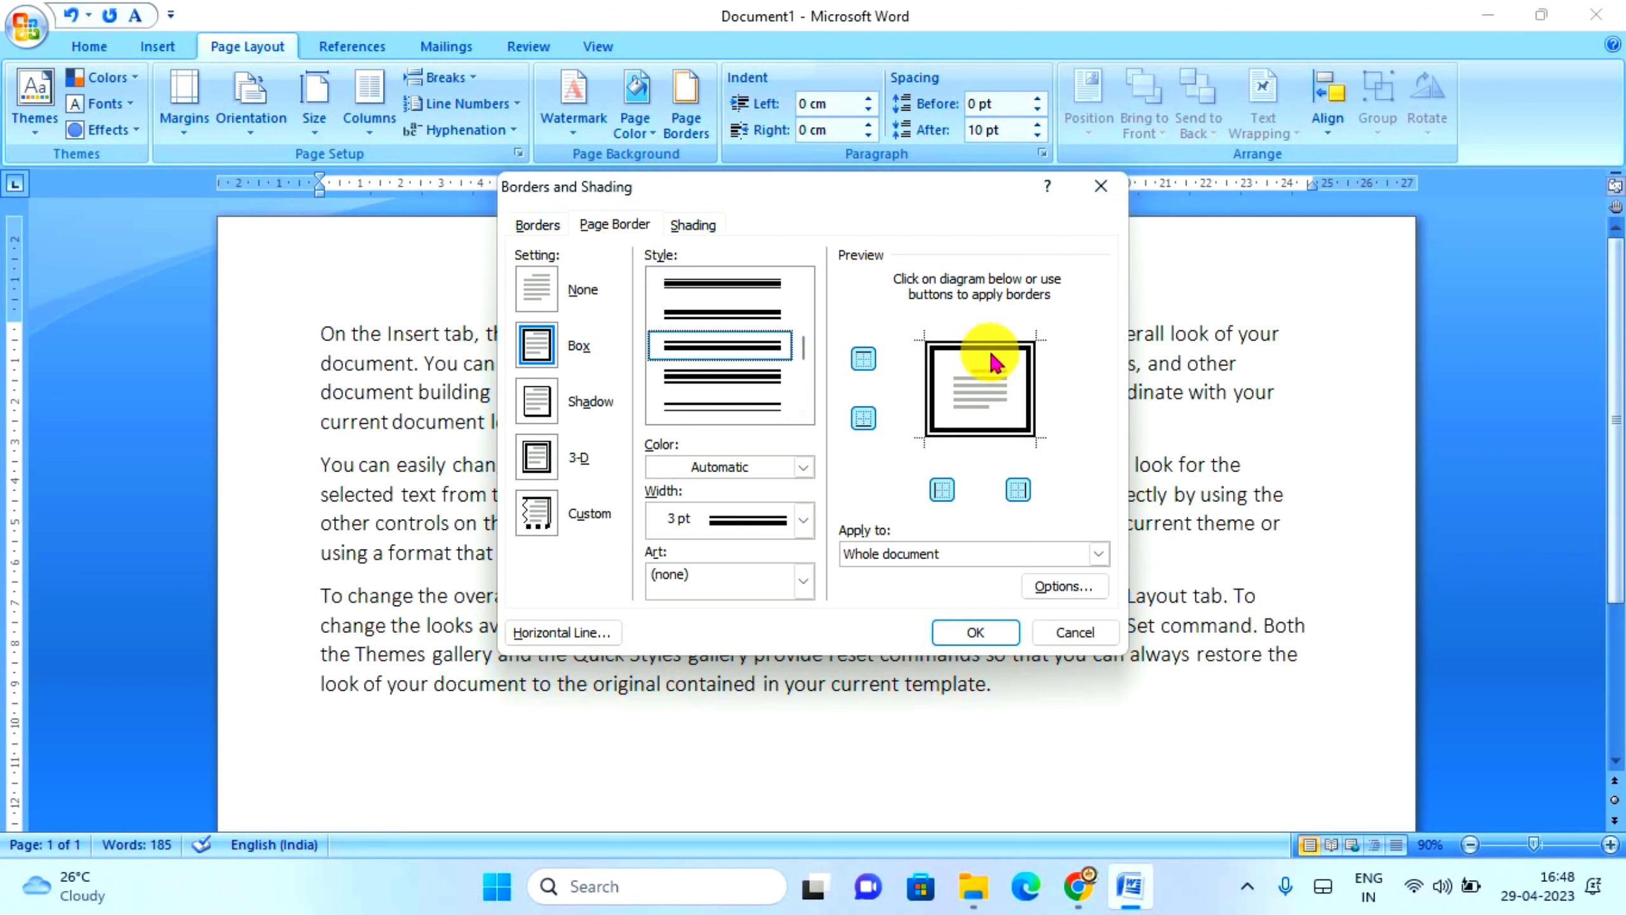
left_click(804, 467)
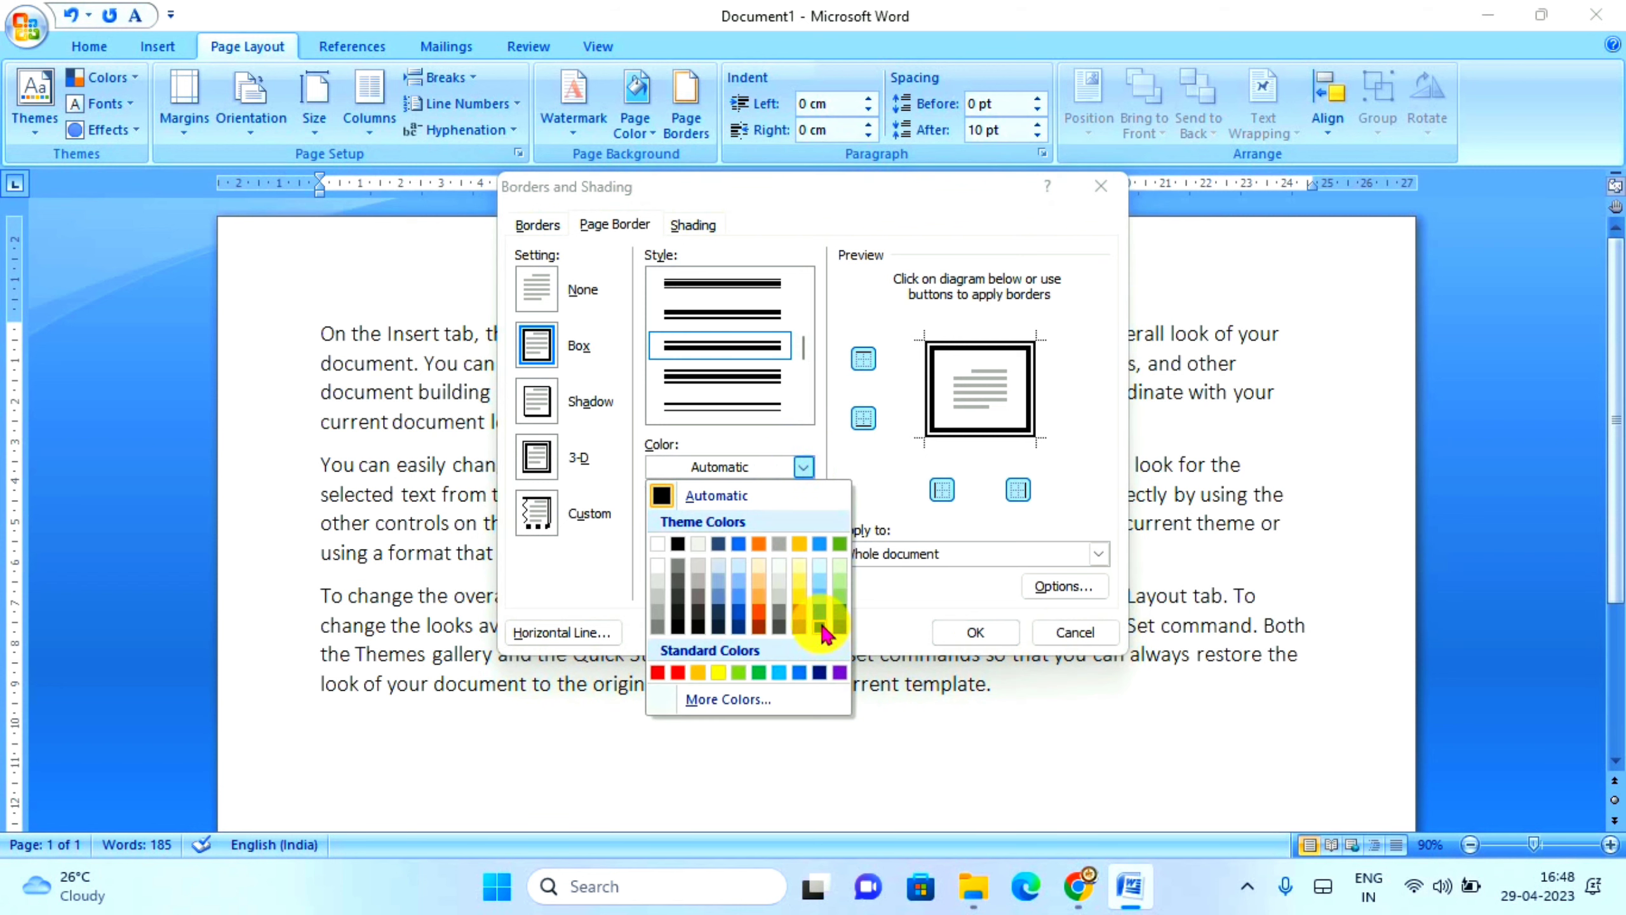
left_click(770, 677)
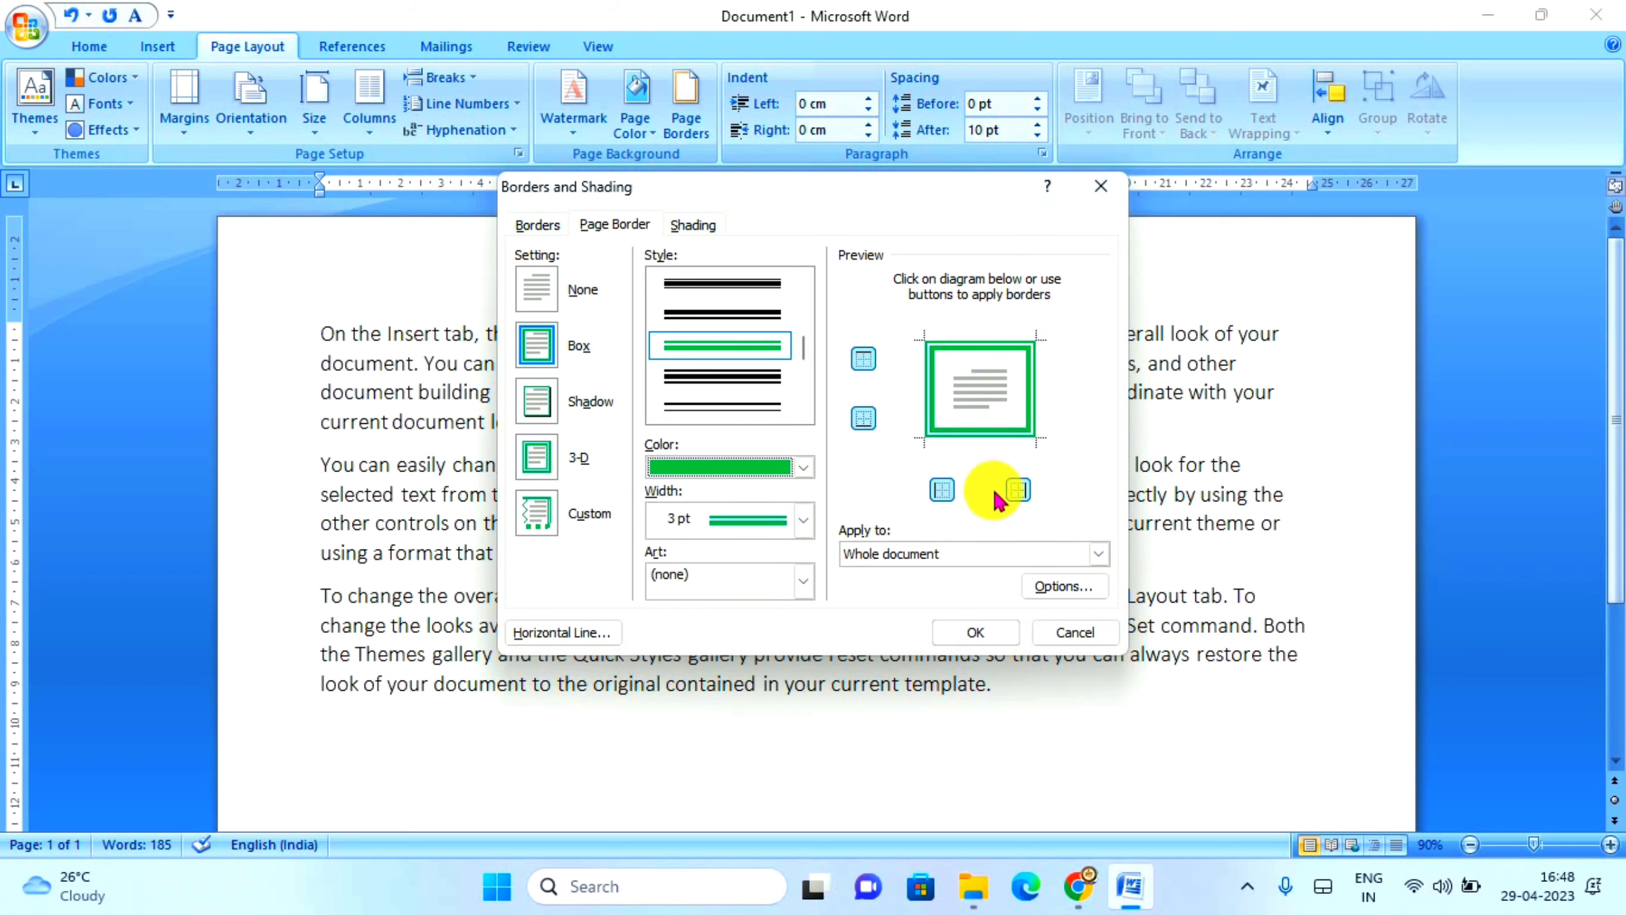
left_click(1004, 637)
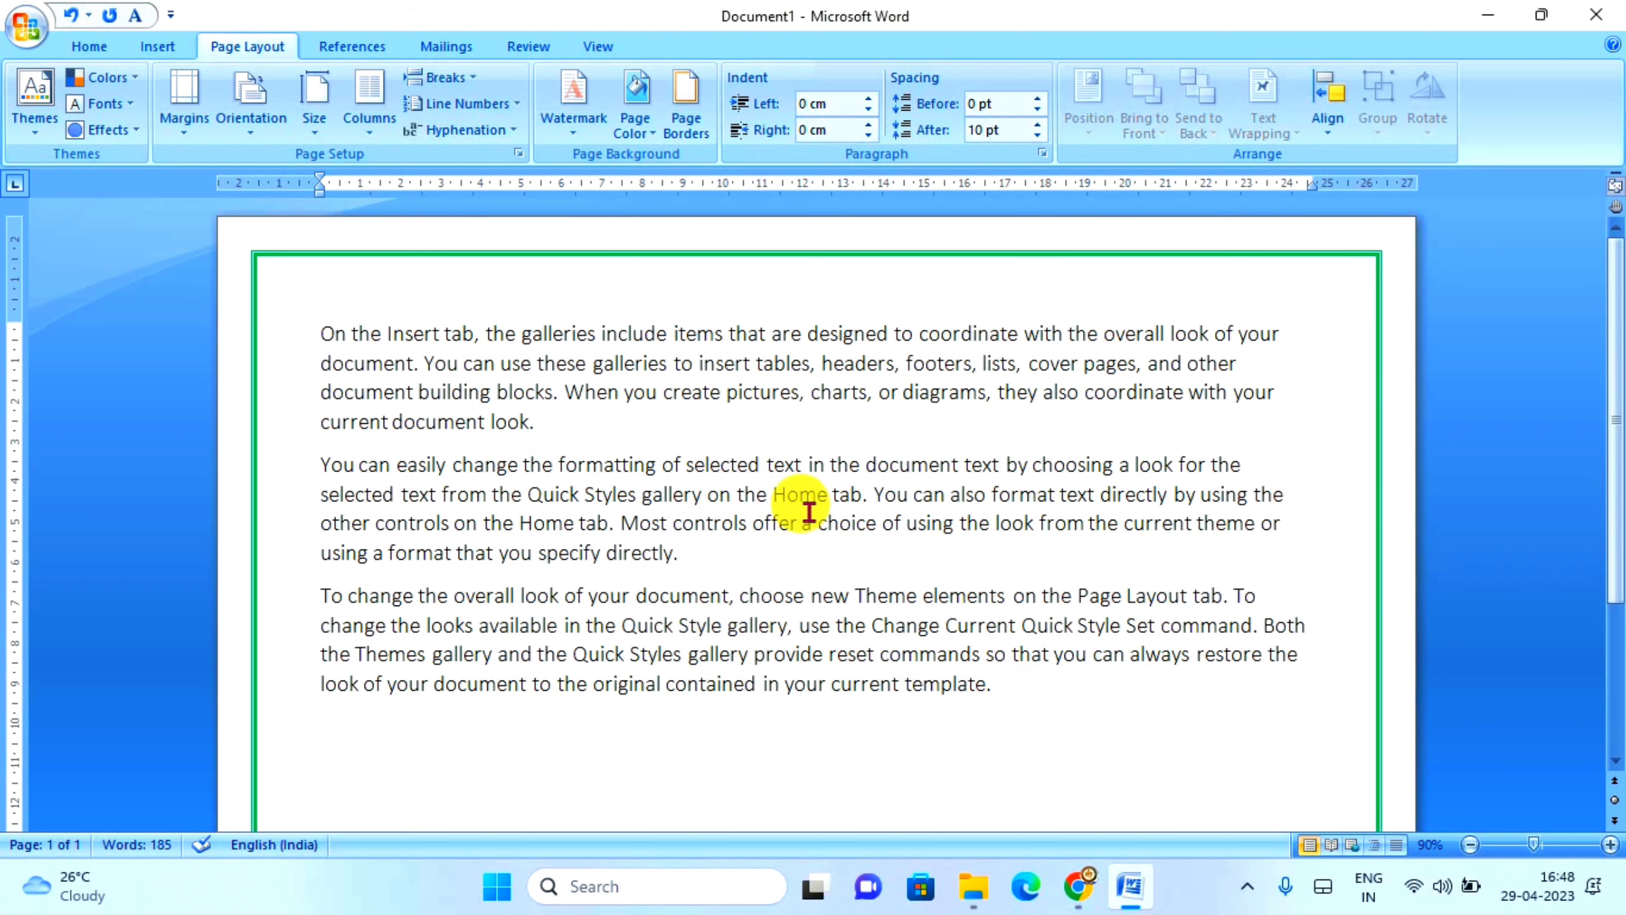
Zoom out to 50% to see the whole page inside its green border
scroll(1274, 301, "down", 2)
scroll(1277, 310, "down", 2)
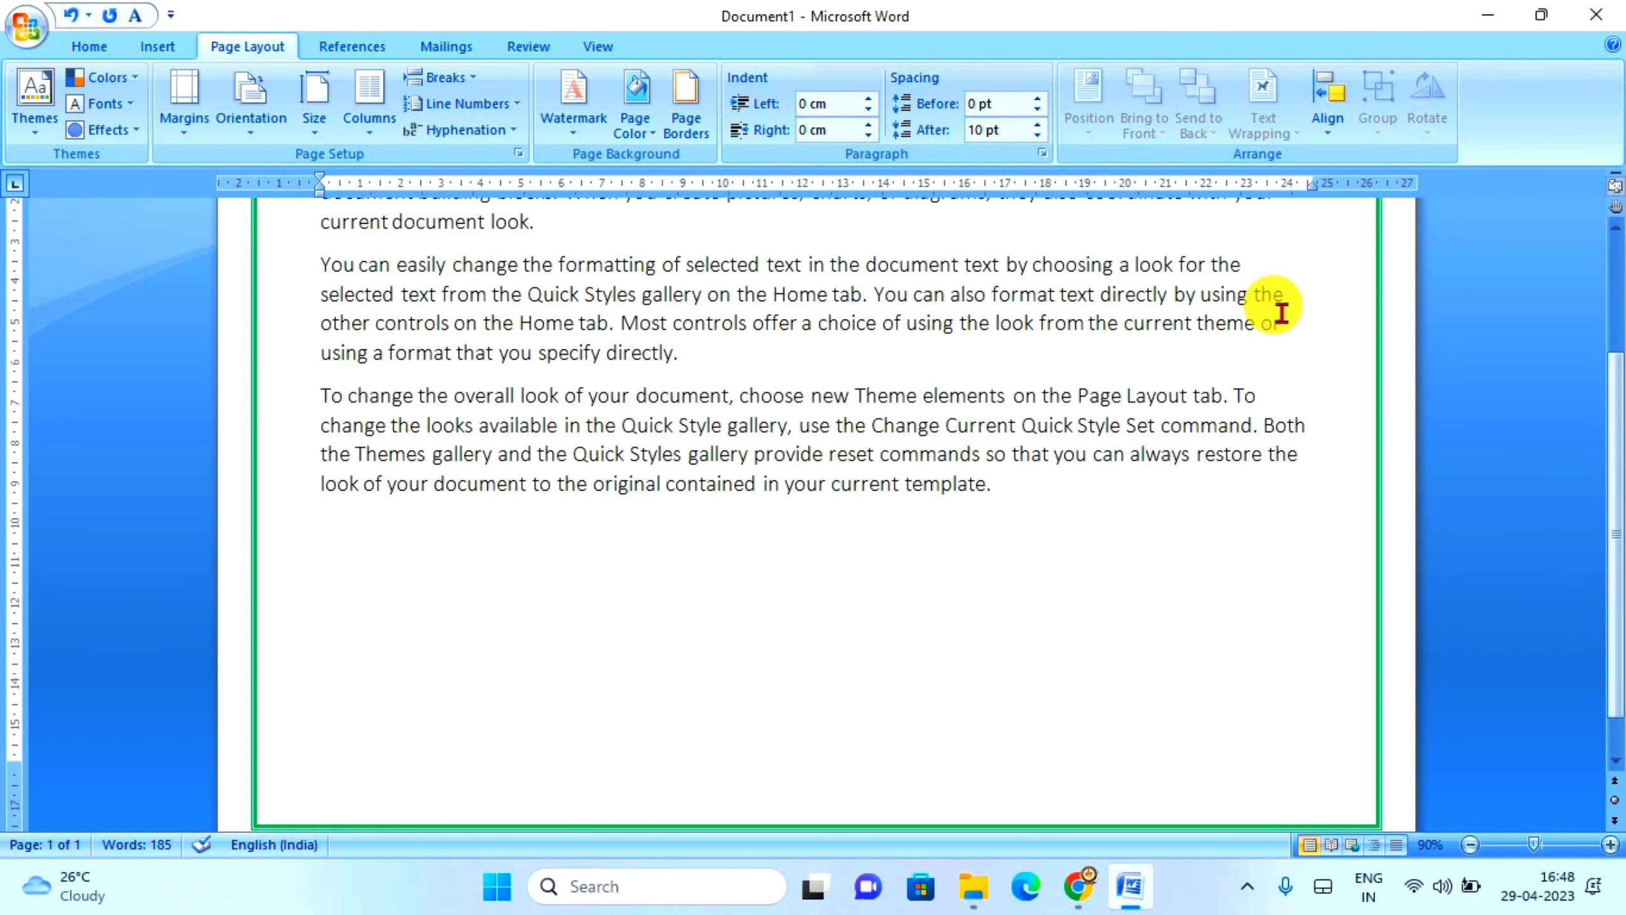
scroll(1277, 310, "down", 1)
scroll(1252, 537, "up", 2)
scroll(1248, 538, "up", 2)
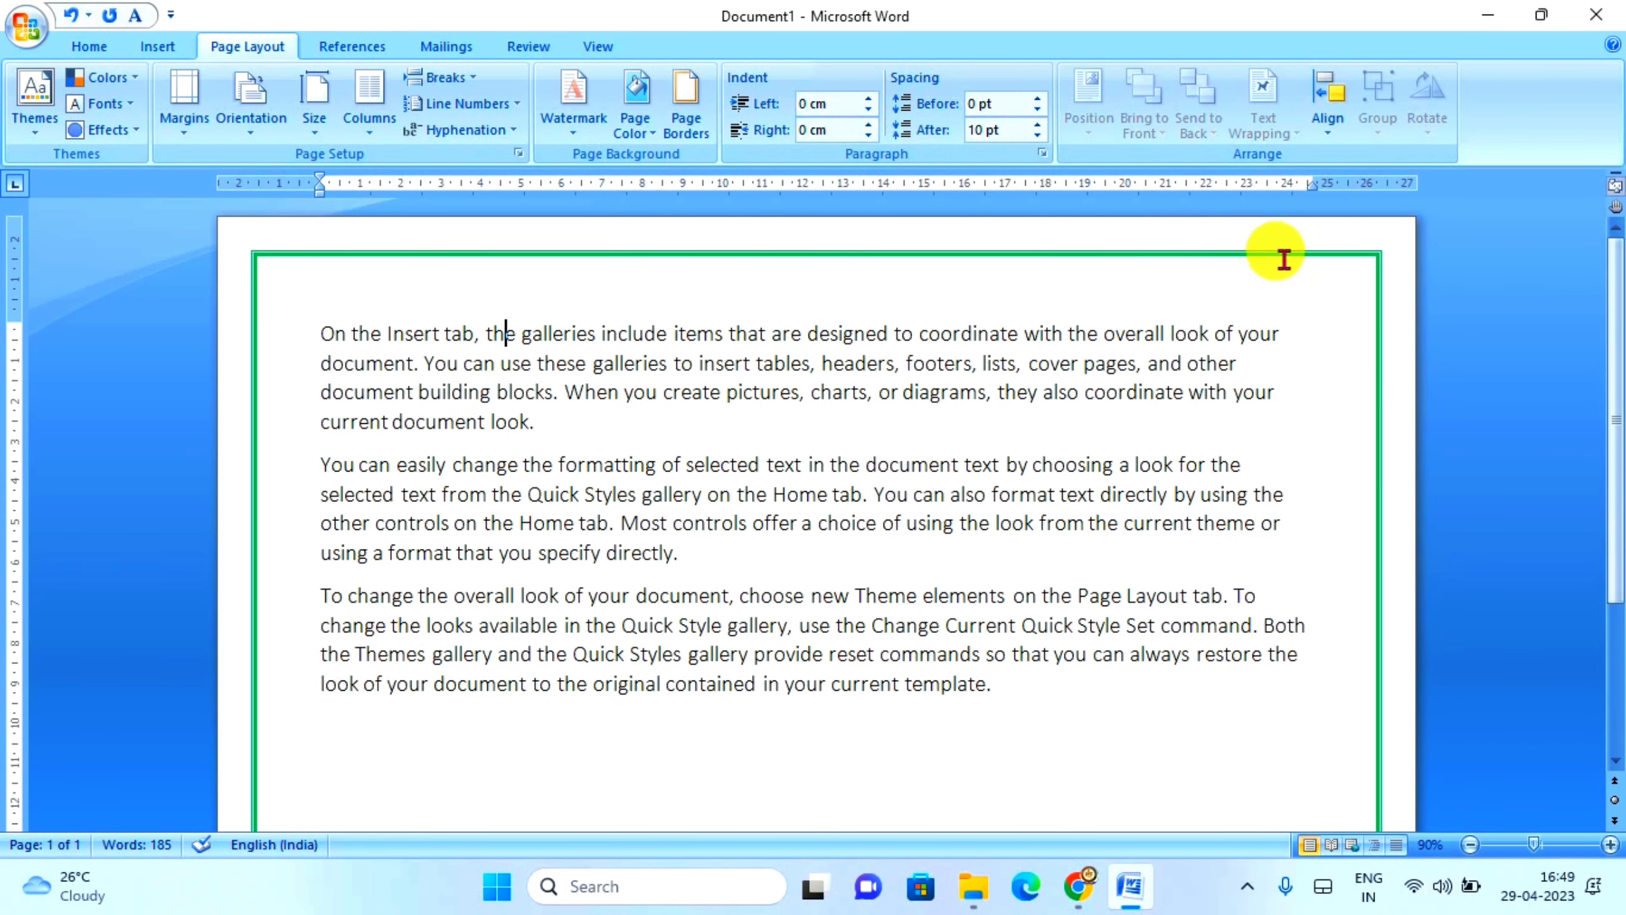
scroll(692, 314, "down", 1)
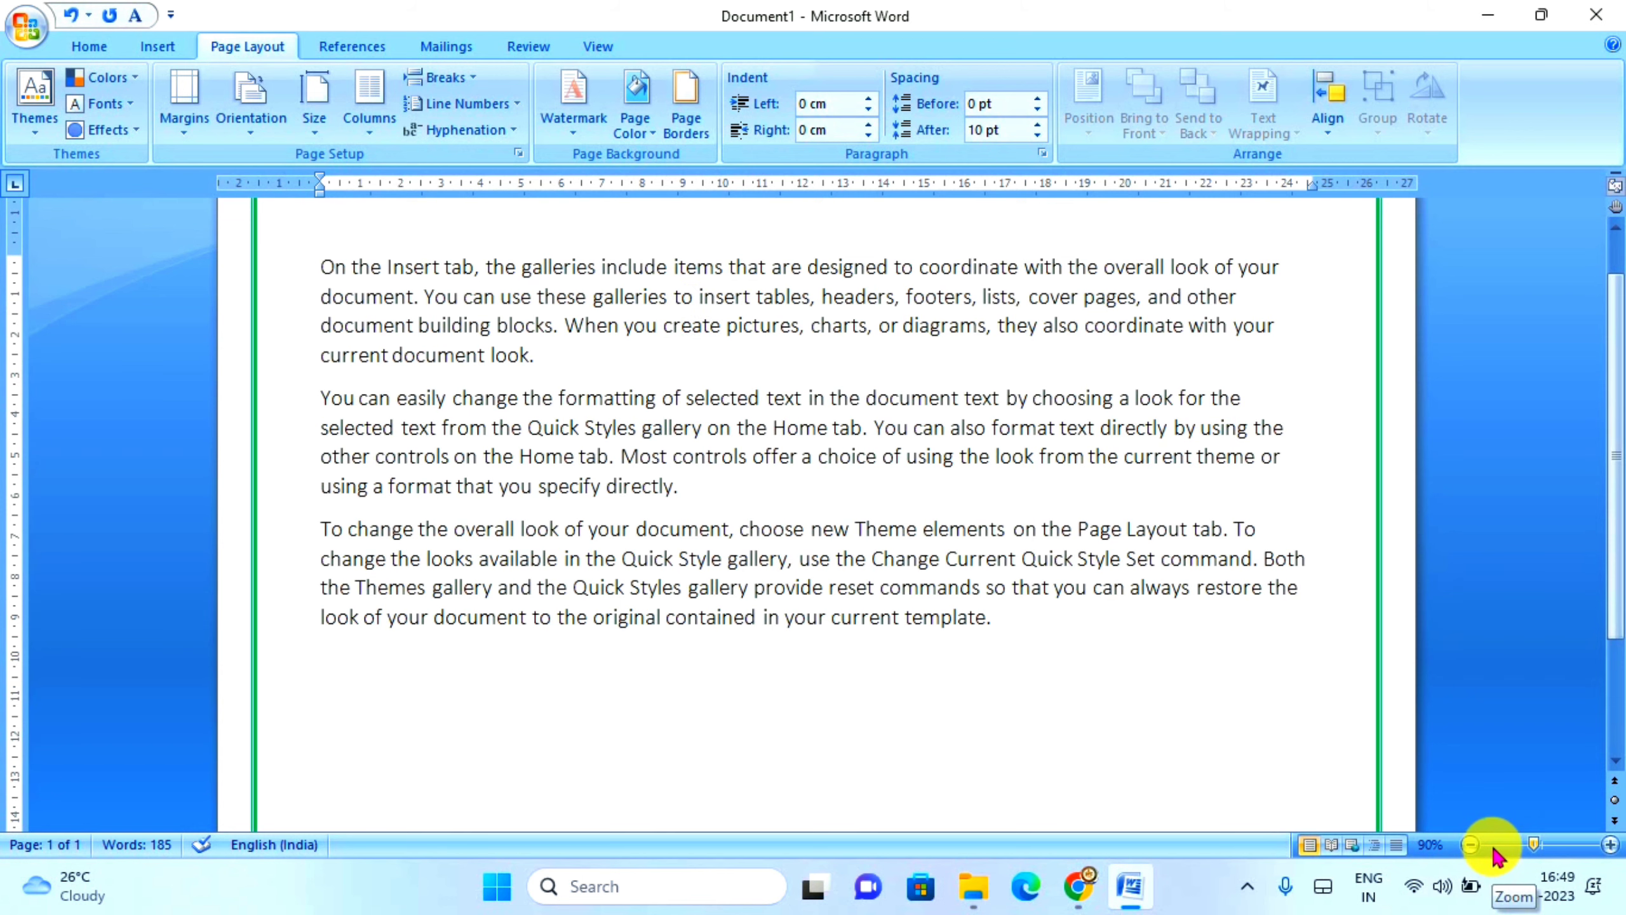
left_click(1470, 845)
left_click(1471, 844)
left_click(1470, 844)
left_click(1471, 845)
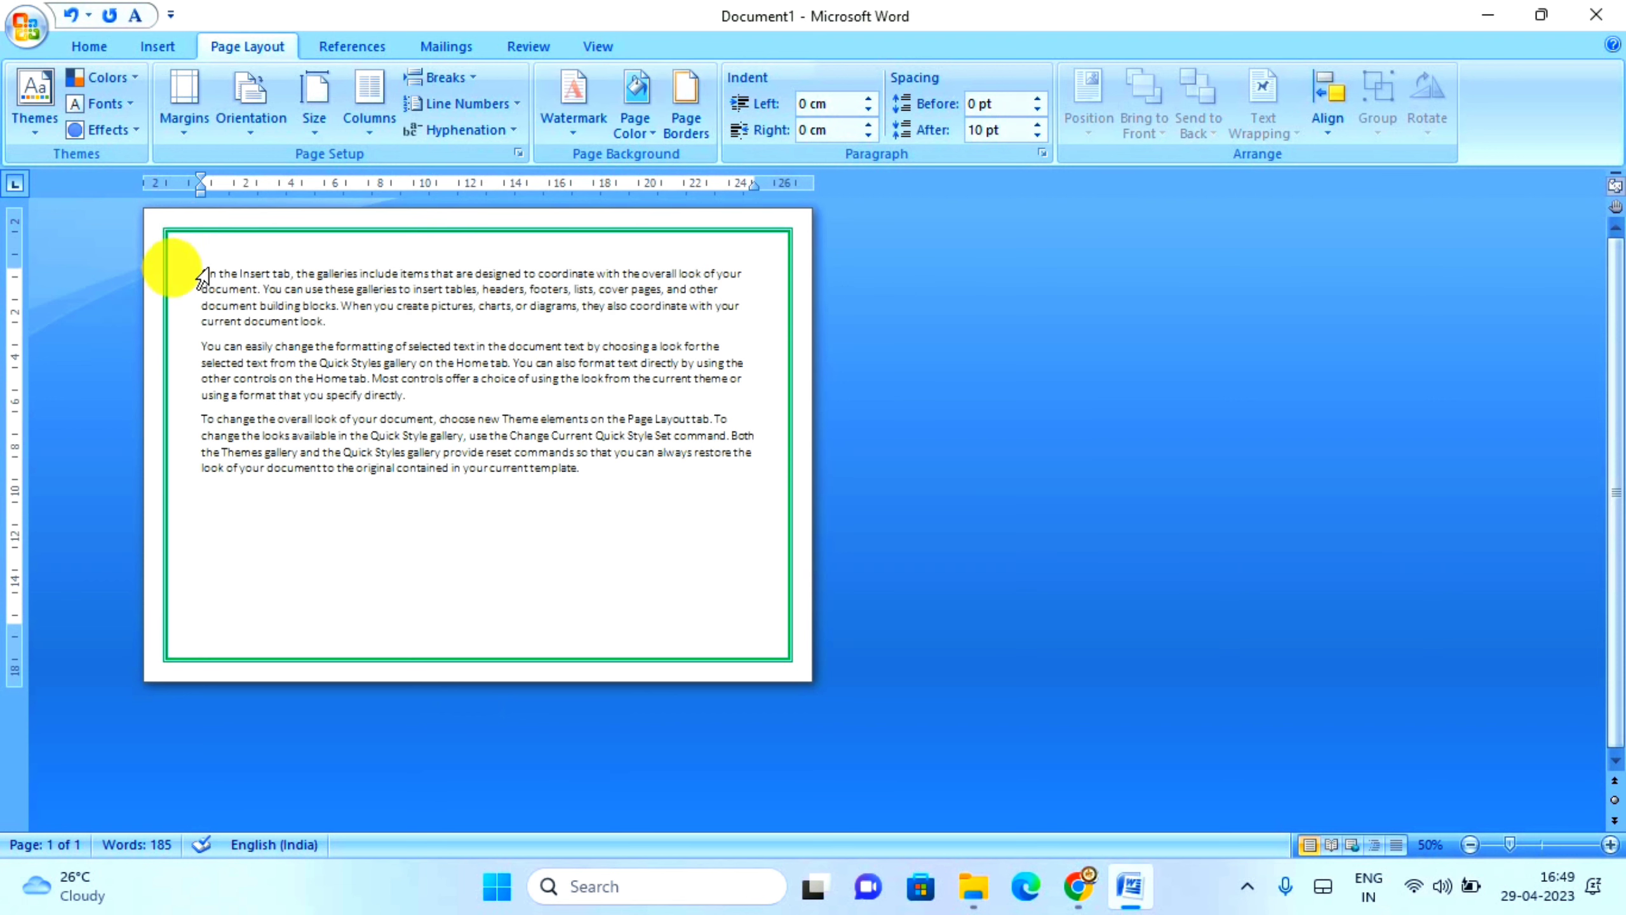
Drop the left edge of the green border, keeping top, right and bottom, then reopen Page Borders
left_click(686, 106)
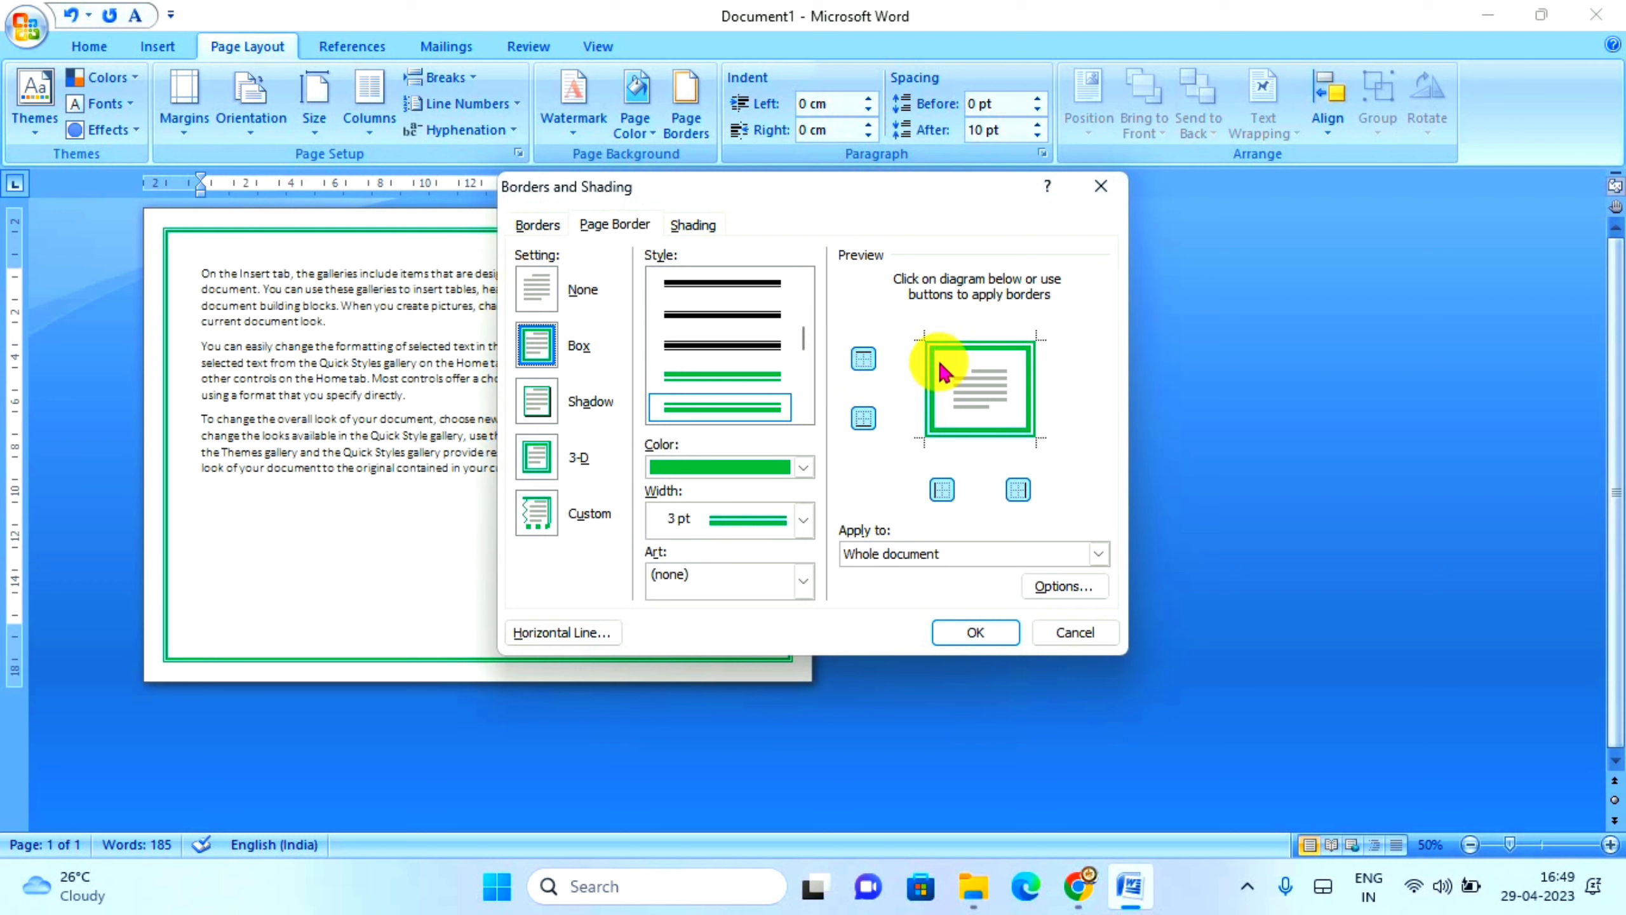
left_click(945, 492)
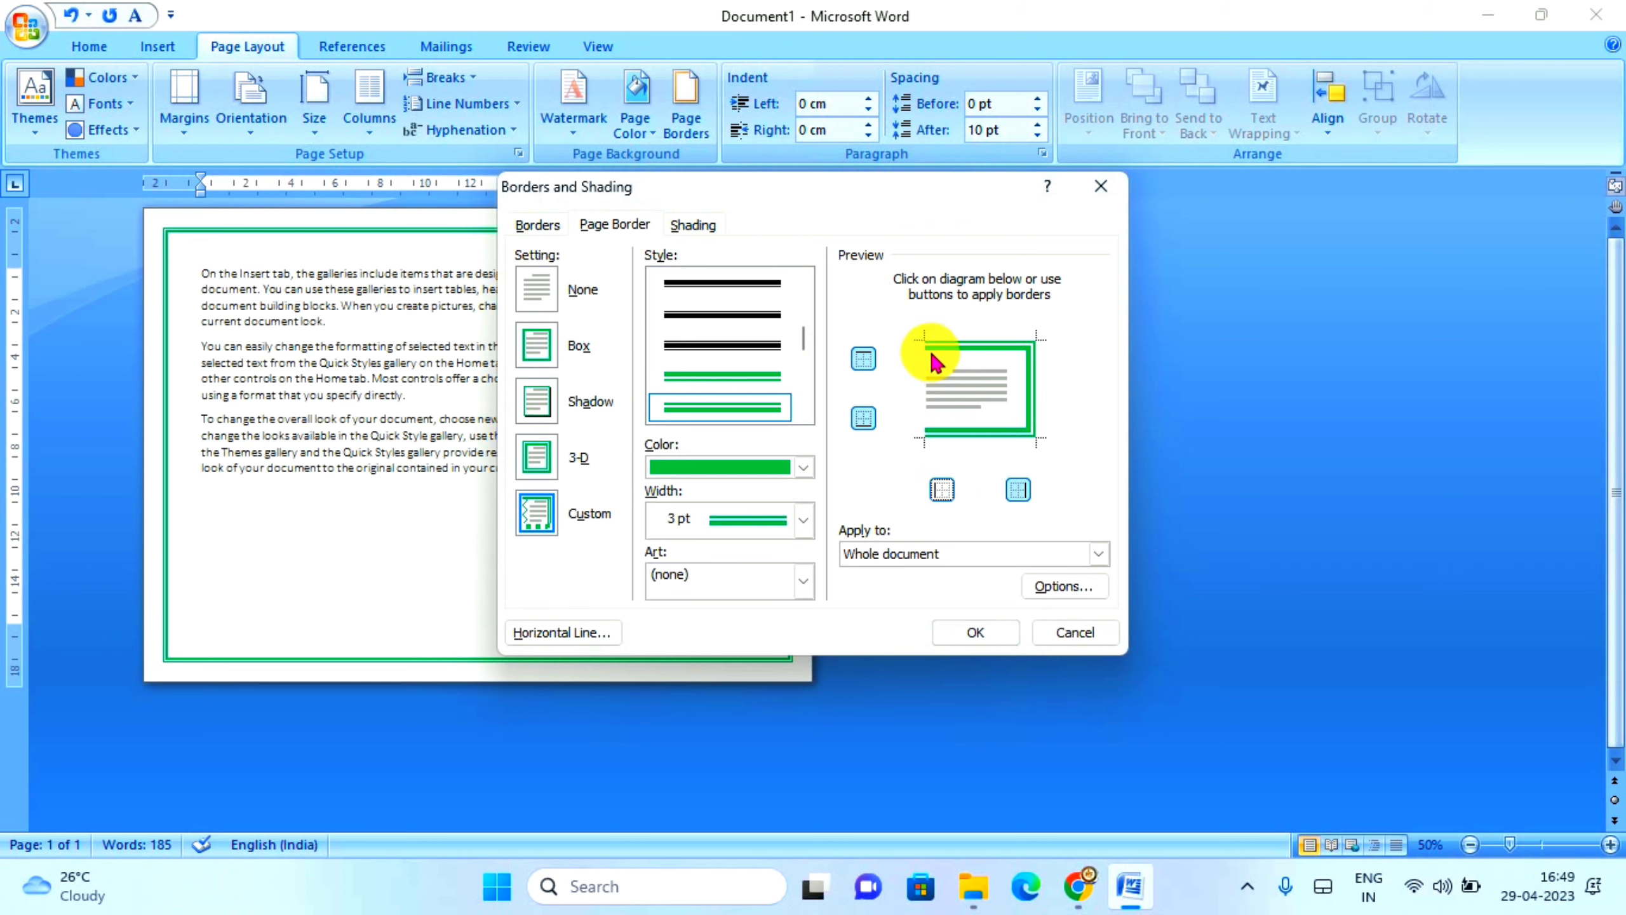
left_click(986, 633)
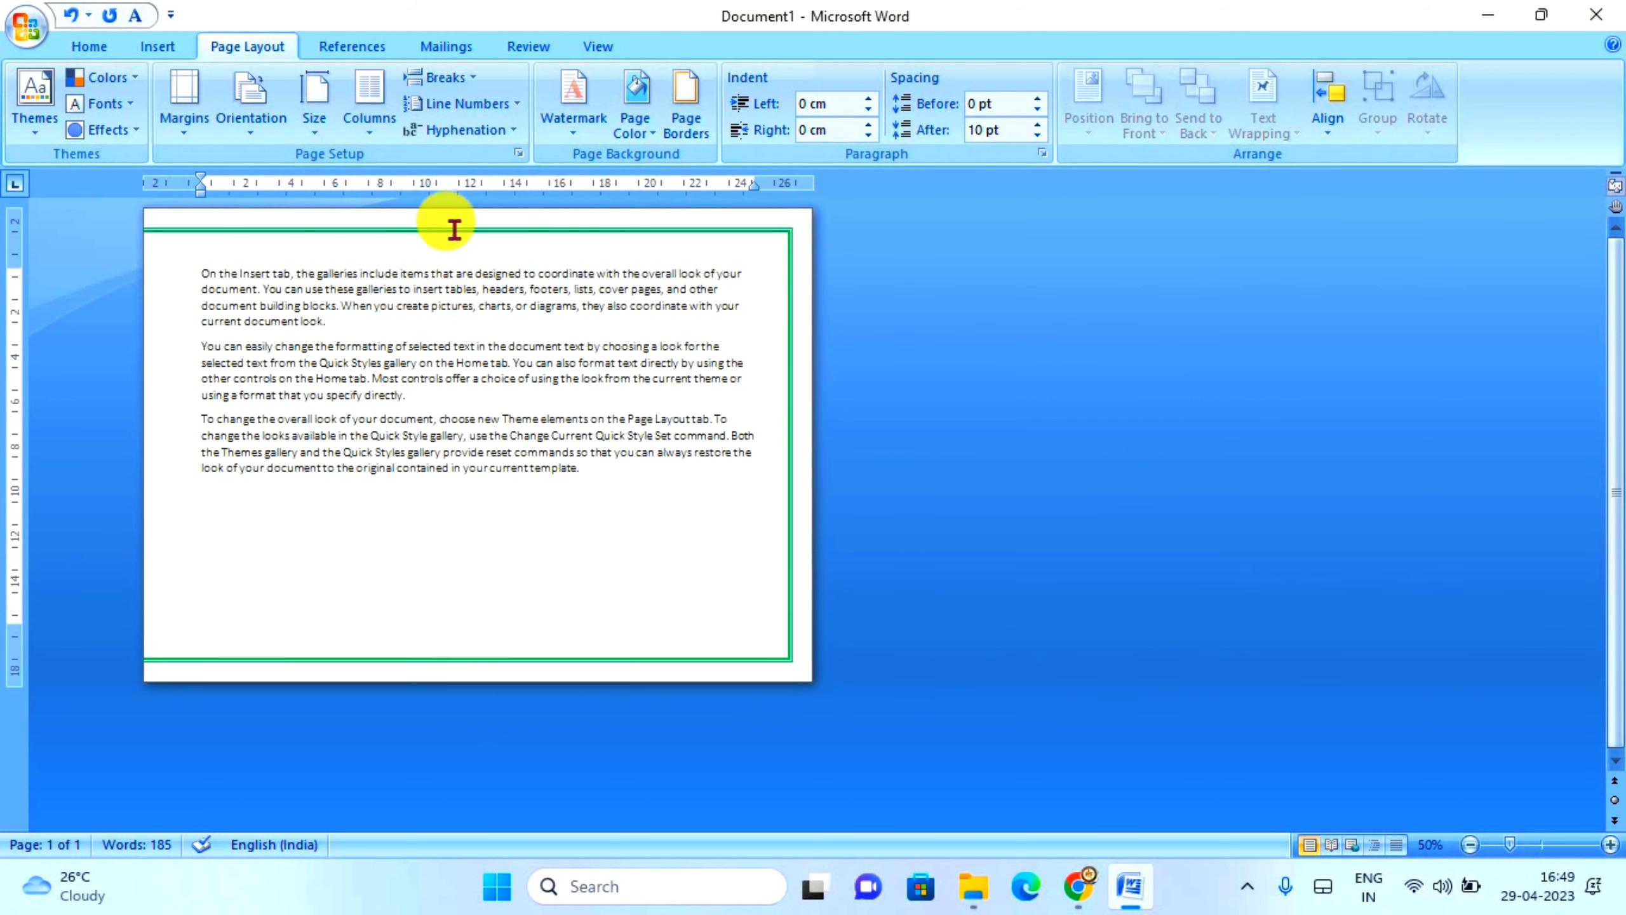
left_click(695, 105)
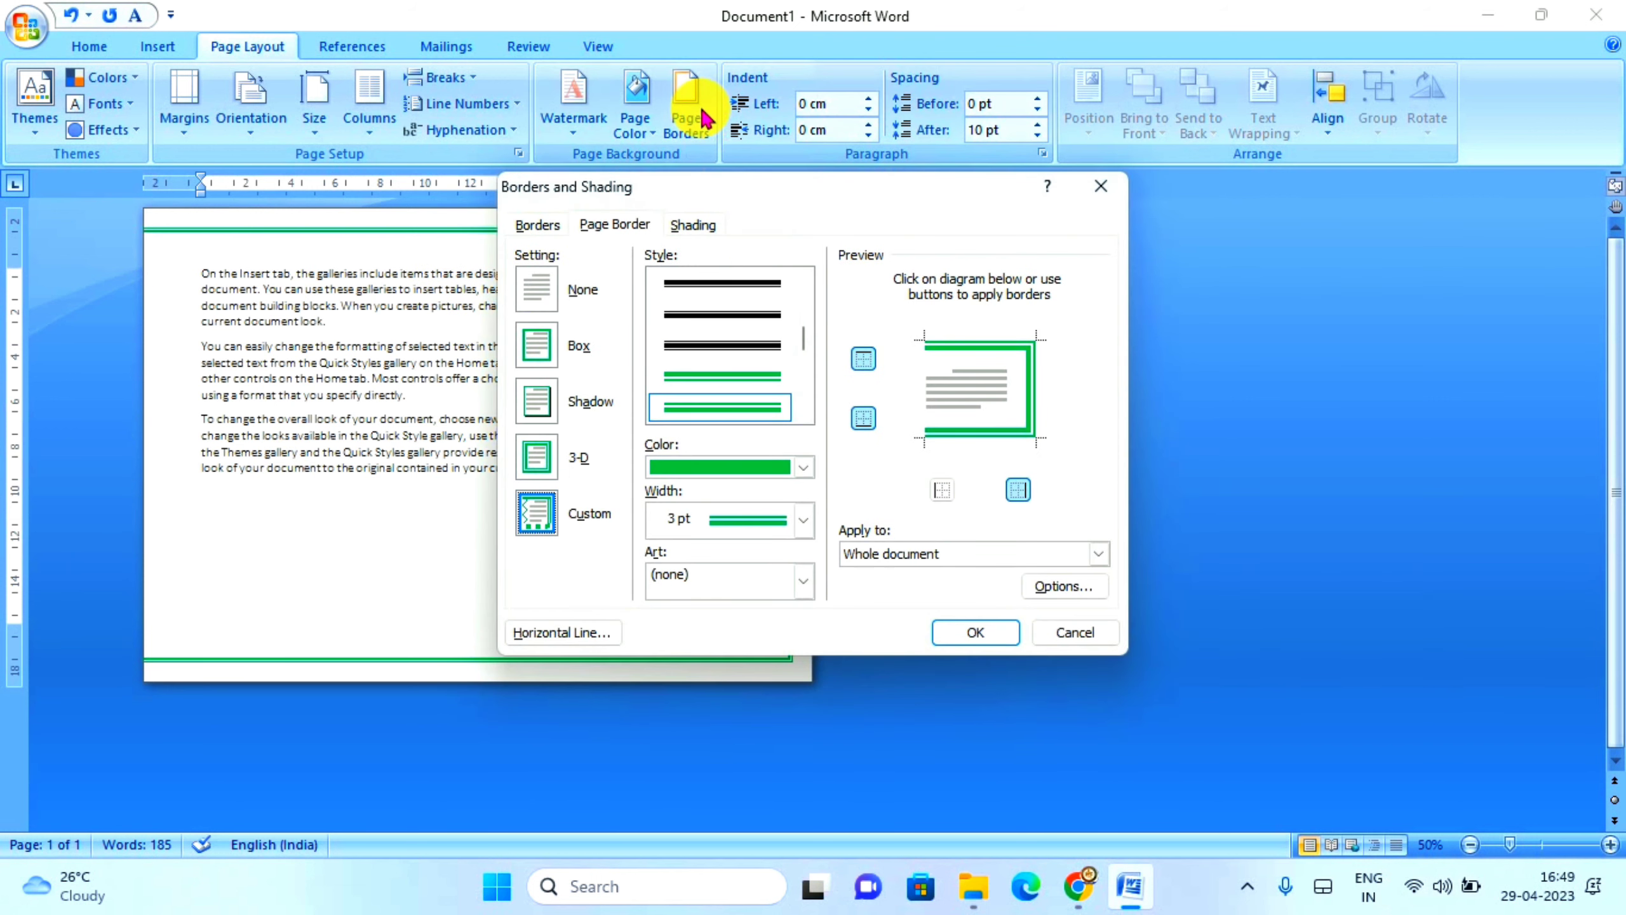
Restore the left side of the border and set the line width to ¾ pt
left_click(942, 492)
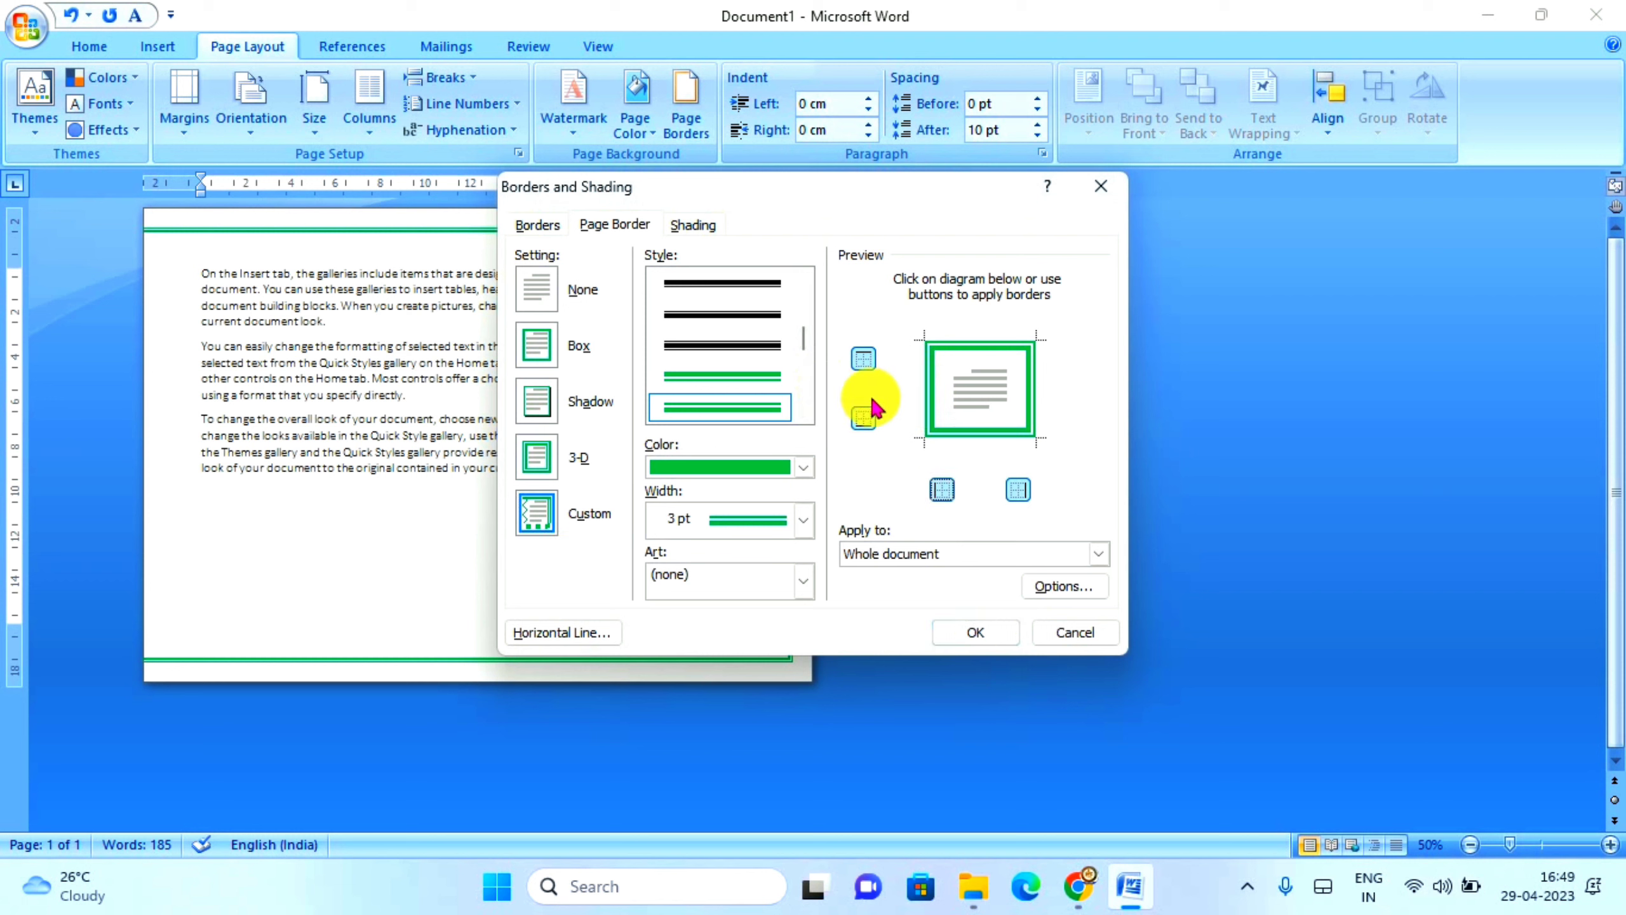
left_click(804, 413)
left_click(804, 413)
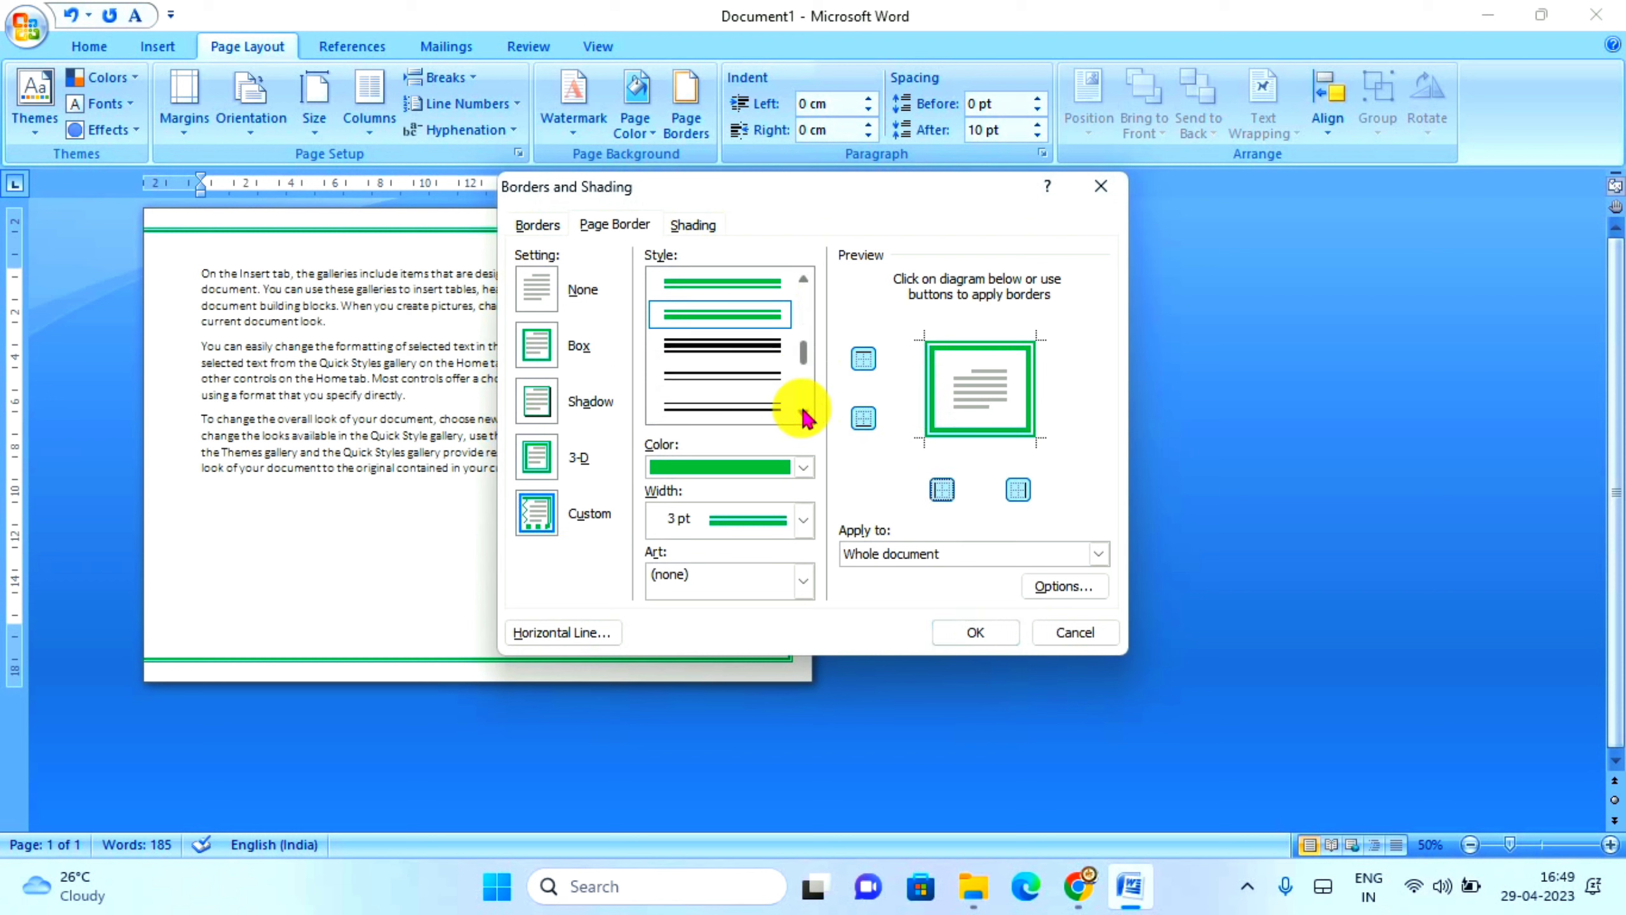
left_click(803, 520)
left_click(755, 616)
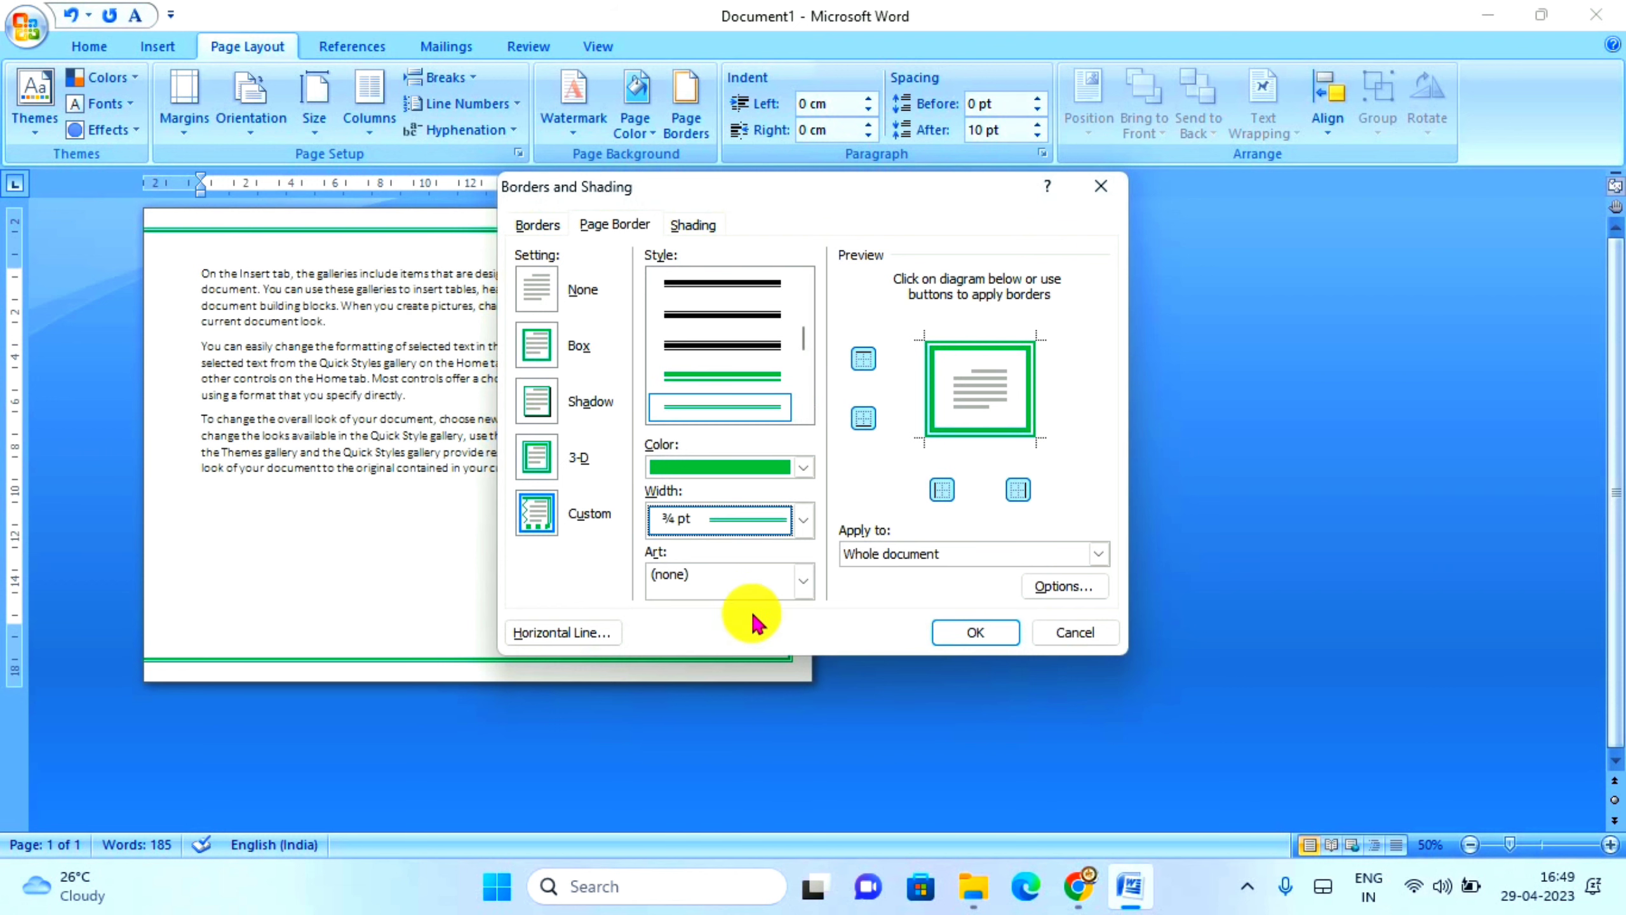
Choose the palm-tree art from the Art list, giving a 31 pt art border
left_click(803, 581)
scroll(771, 646, "down", 5)
scroll(755, 630, "down", 3)
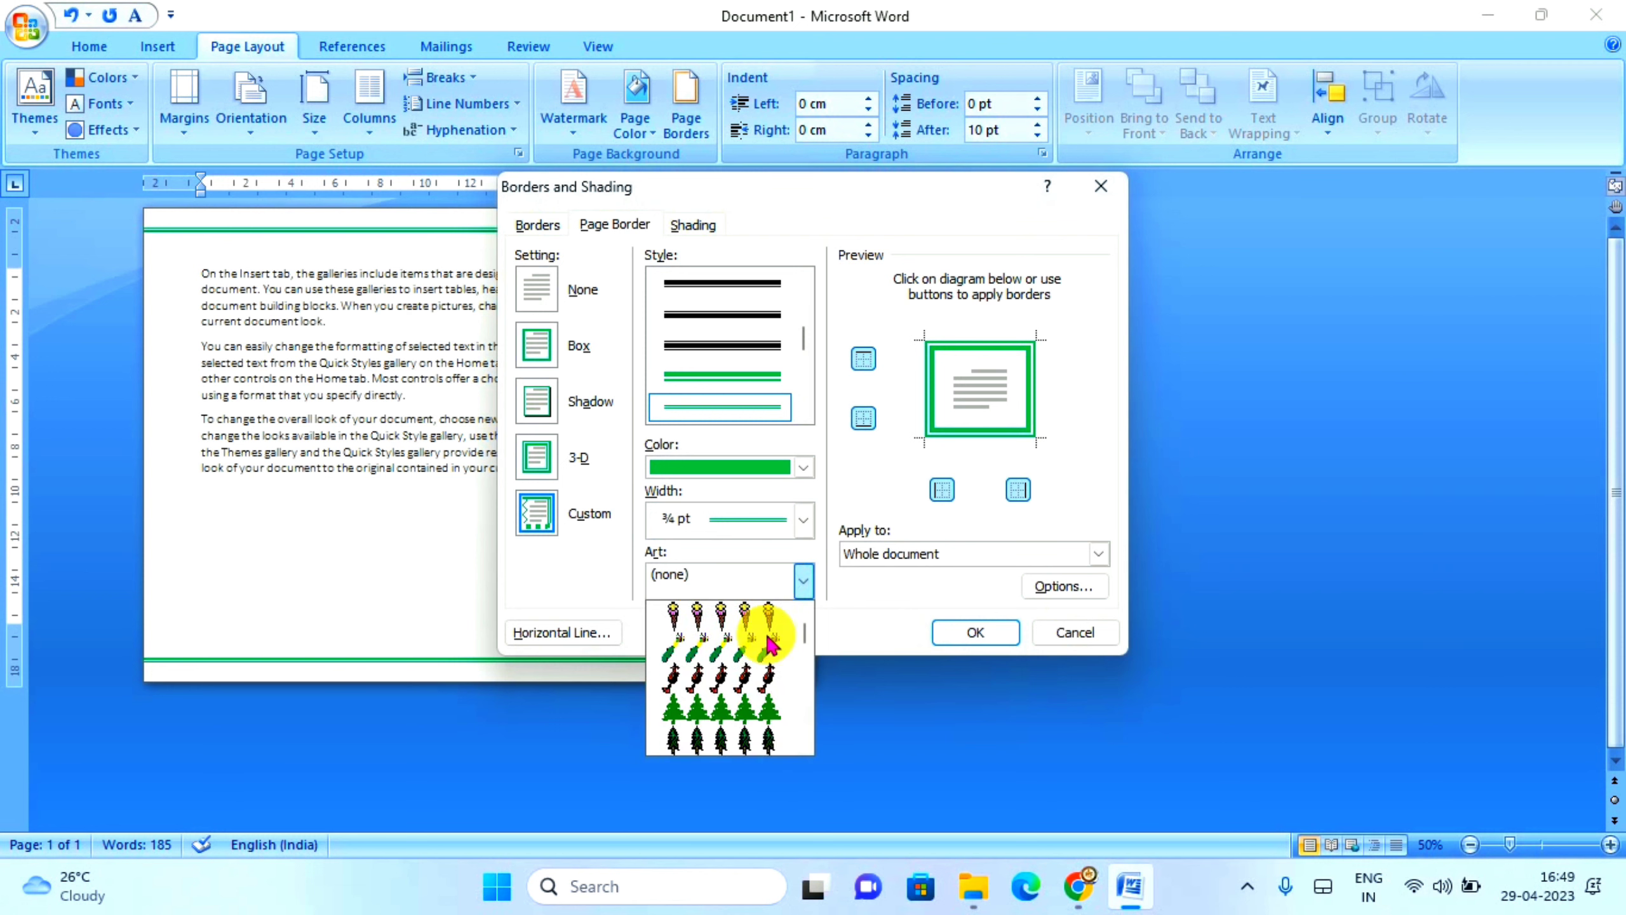
scroll(718, 651, "down", 1)
scroll(736, 644, "down", 1)
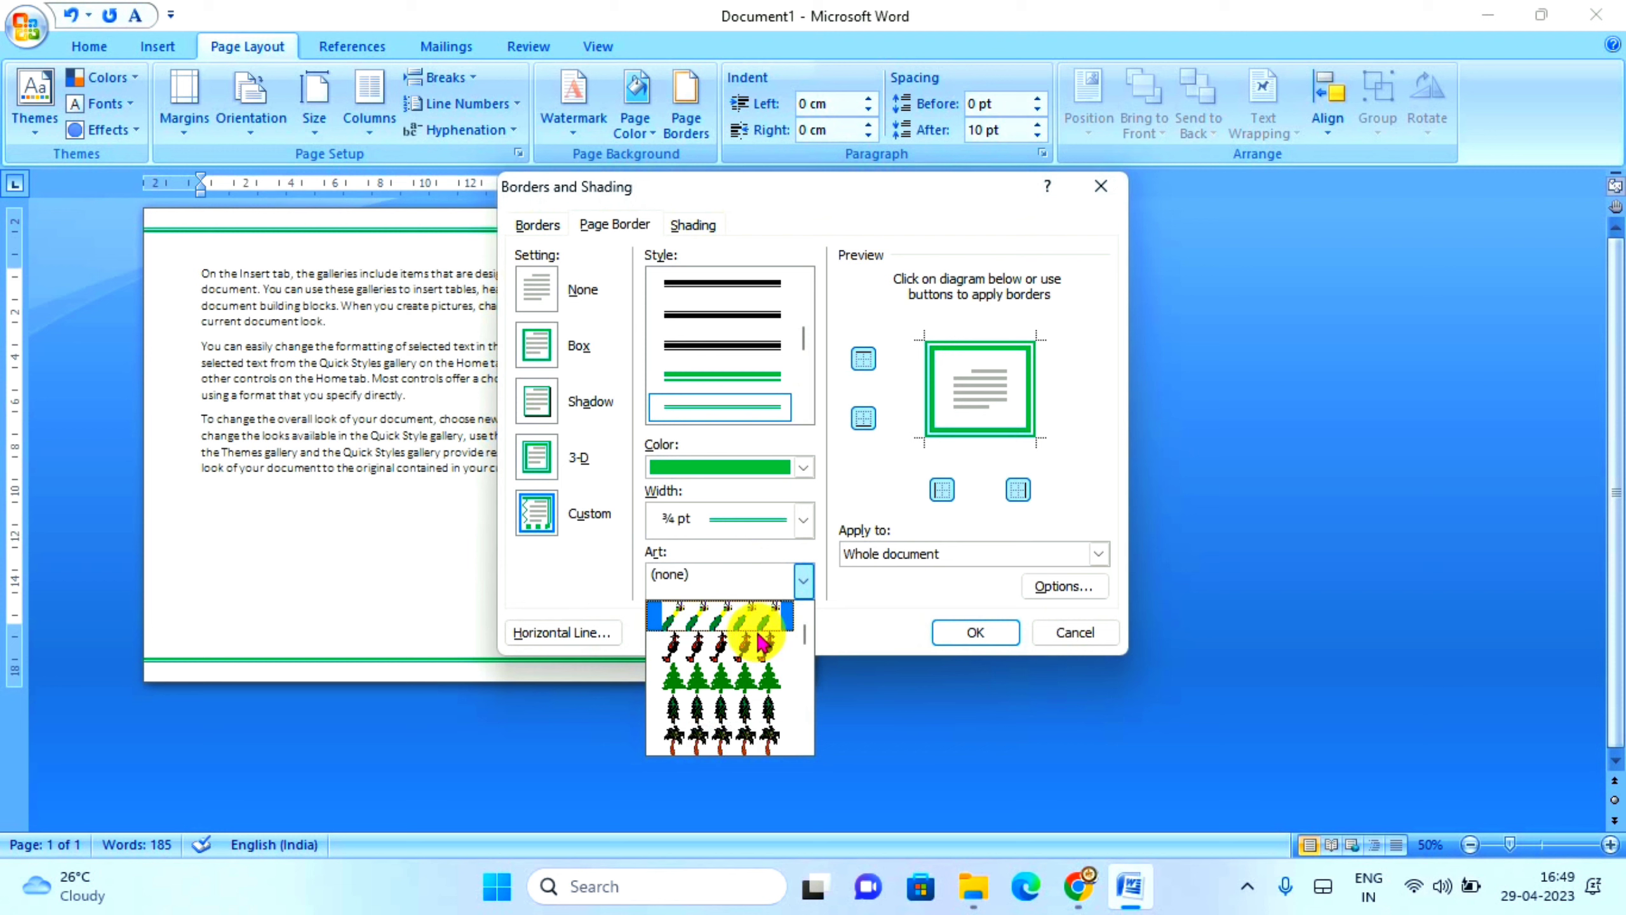
scroll(749, 640, "down", 1)
scroll(762, 641, "down", 1)
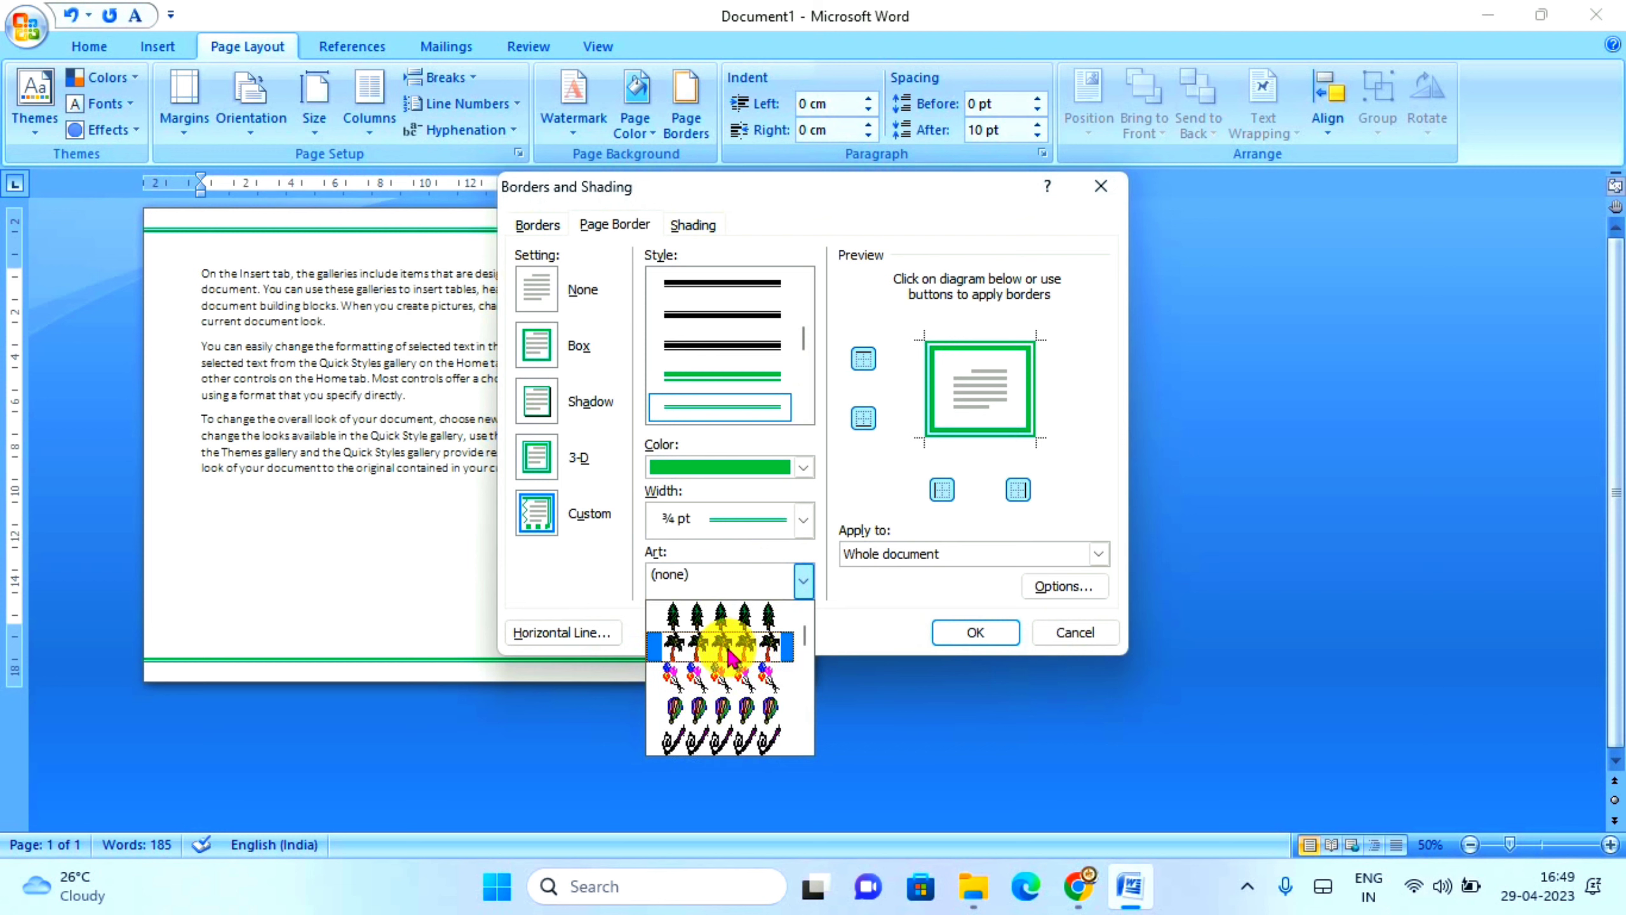
left_click(732, 650)
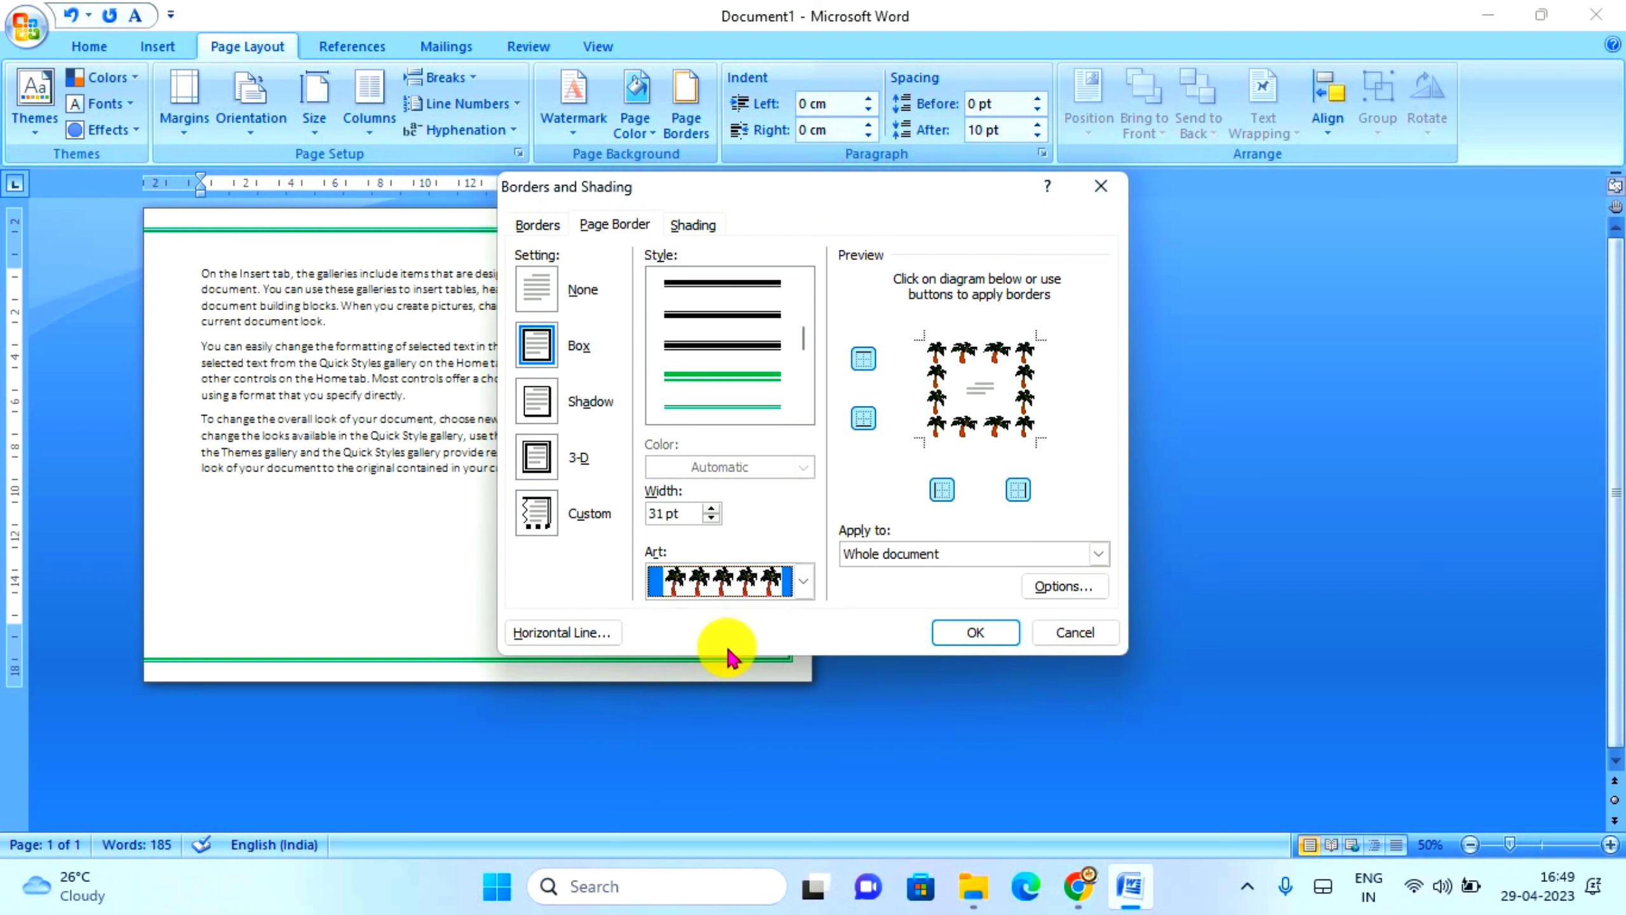
Apply the palm-tree art border, zoom in to inspect it, then return to 100%
left_click(978, 632)
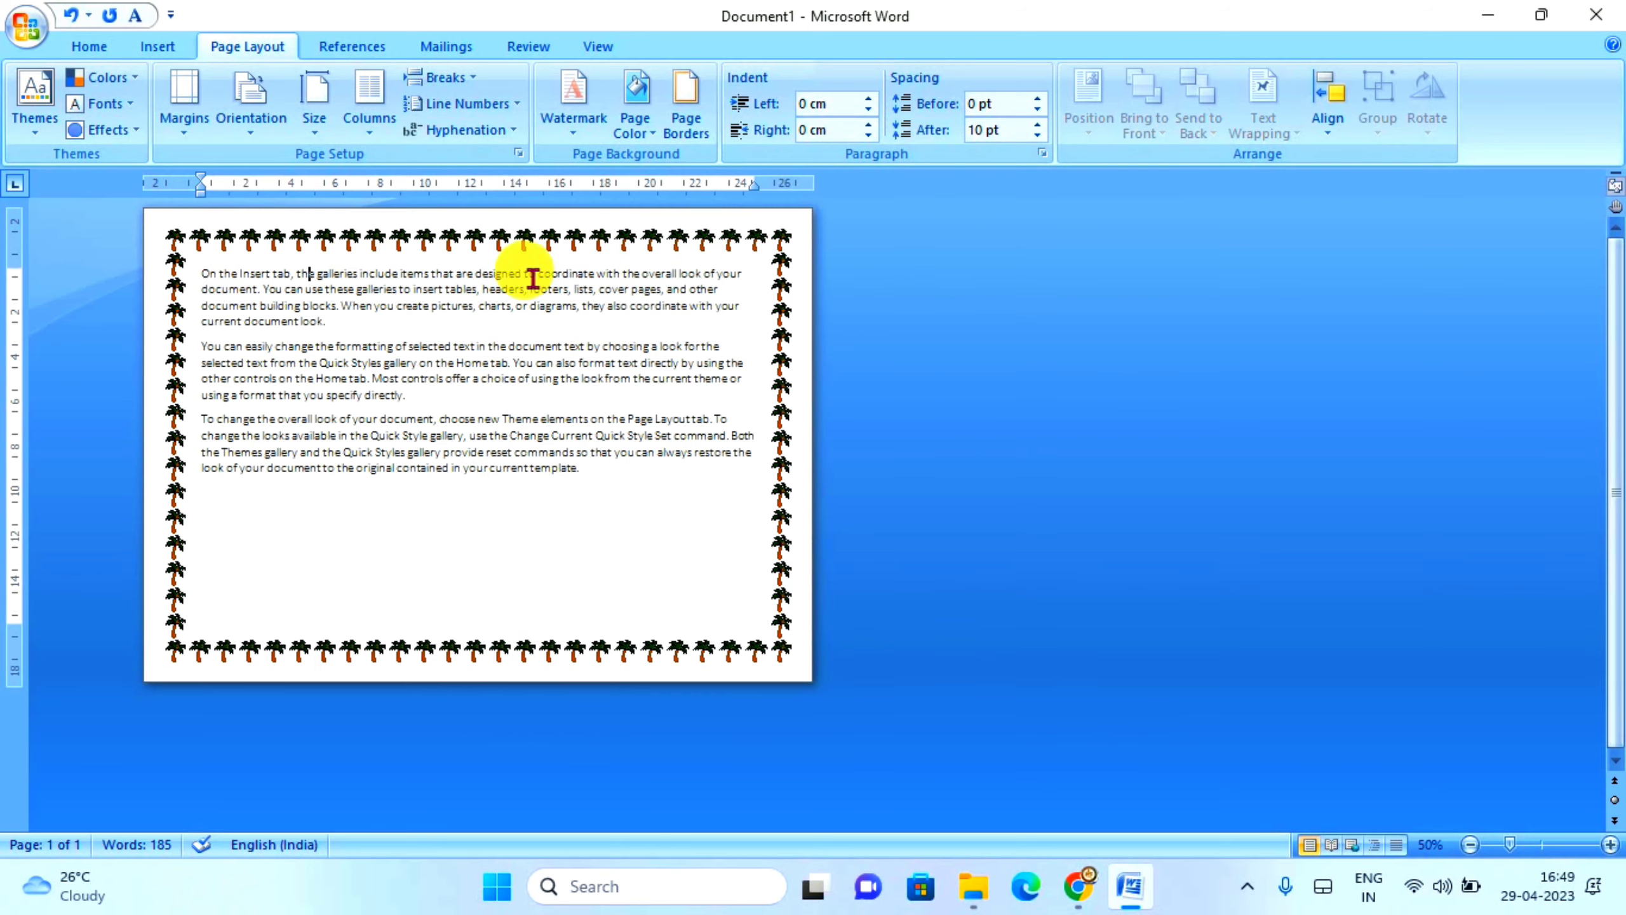
left_click(1610, 844)
left_click(1610, 844)
left_click(1610, 844)
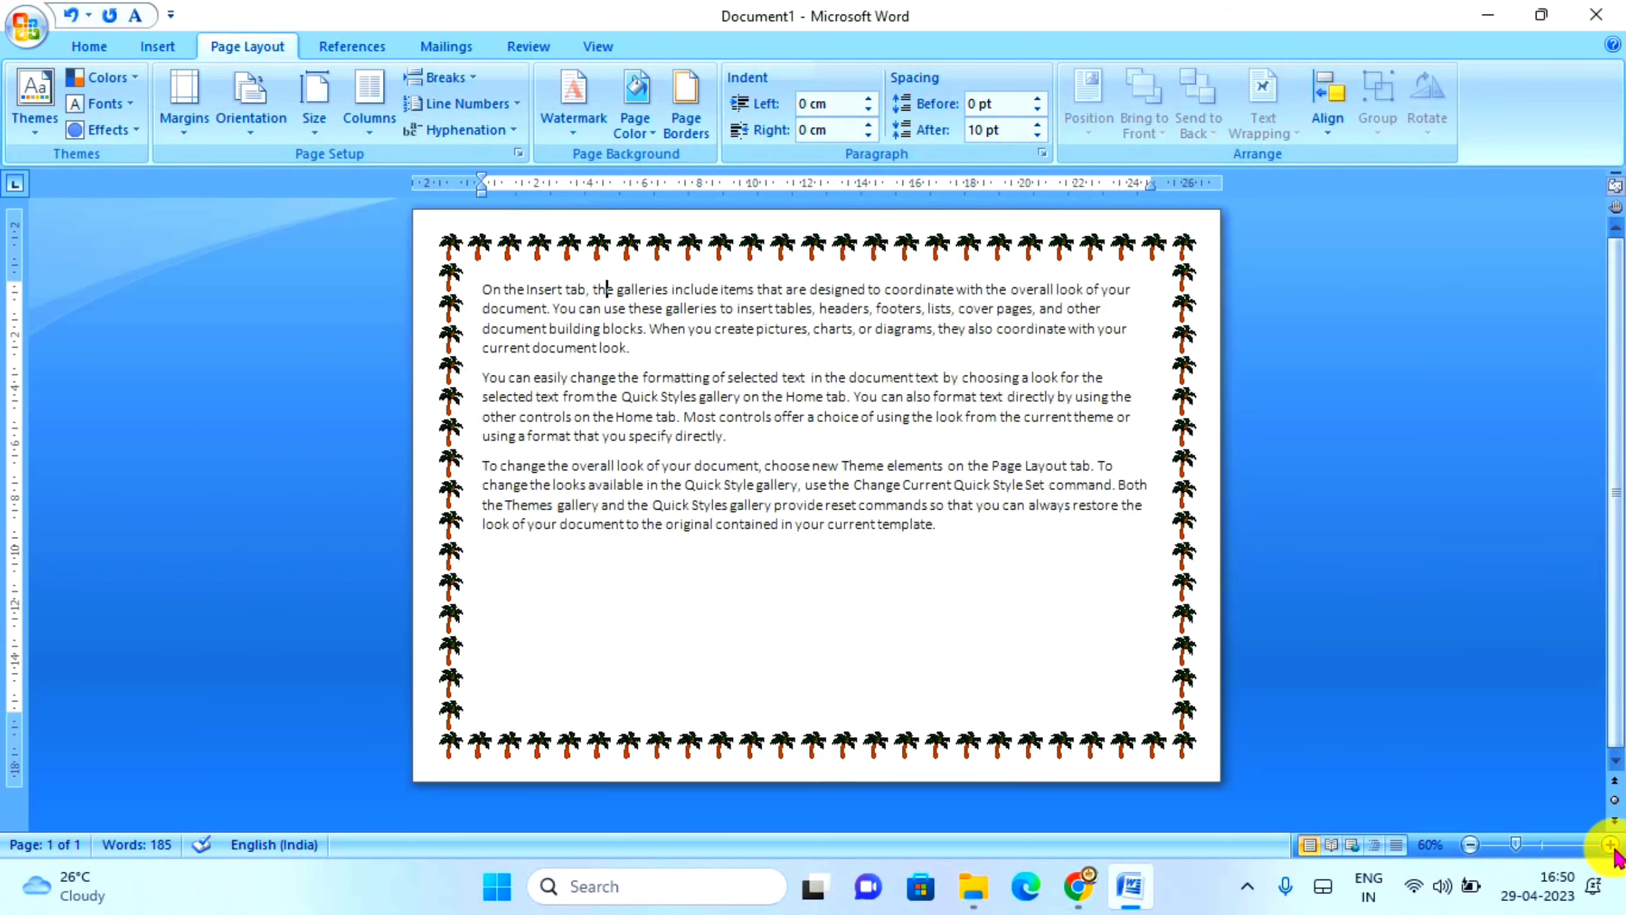
left_click(1610, 844)
left_click(1611, 845)
left_click(1610, 844)
left_click(1611, 845)
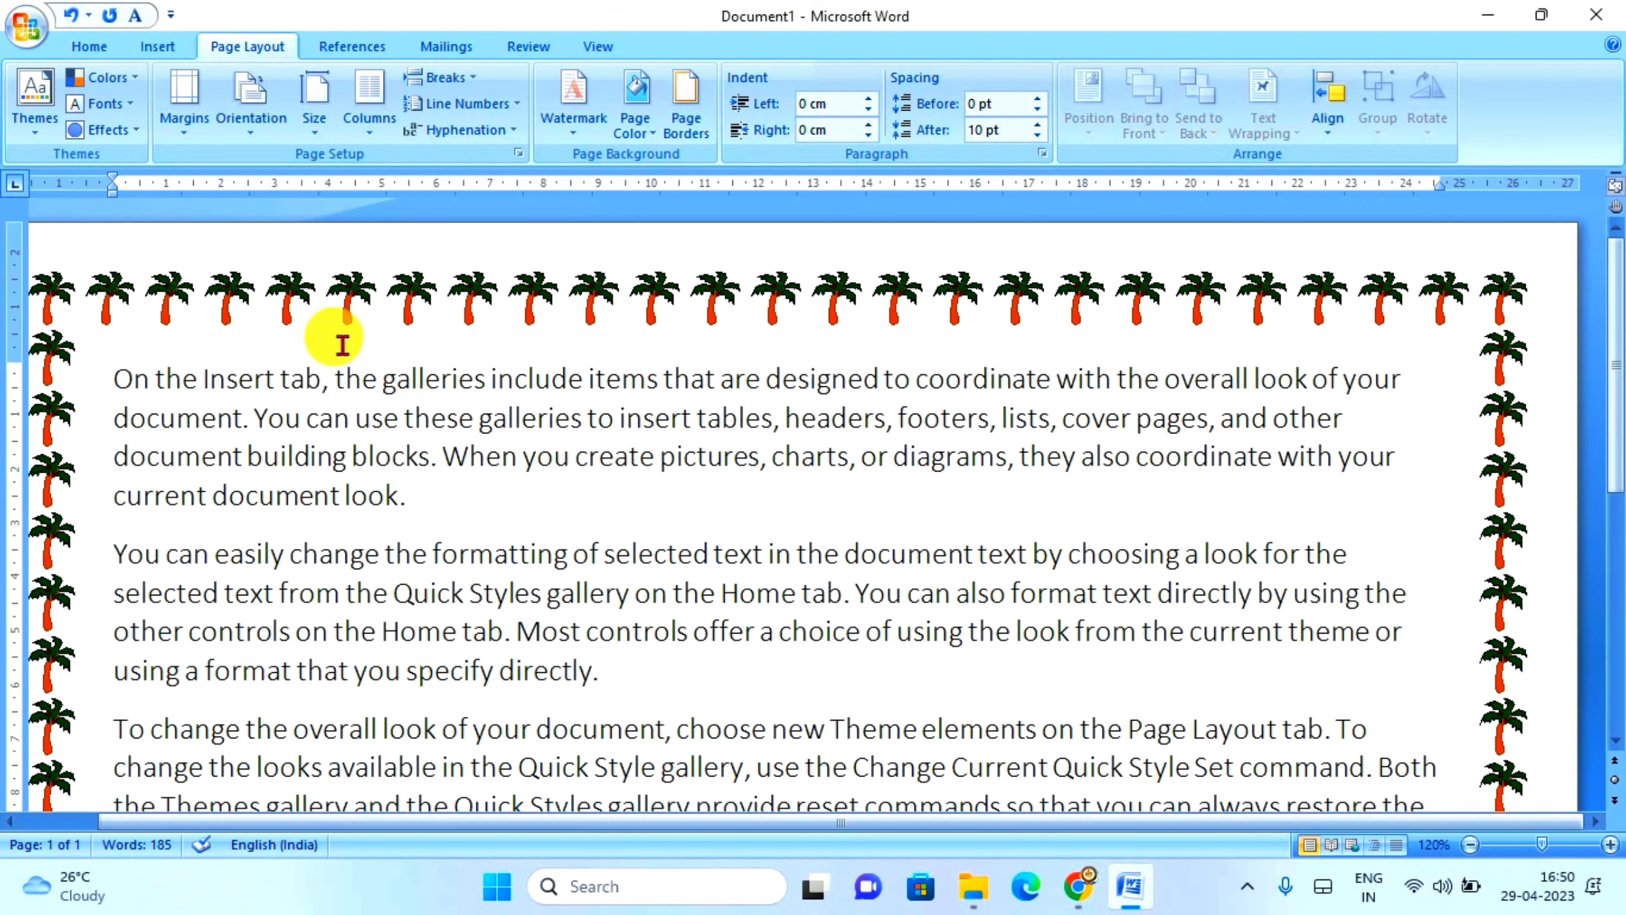
left_click(1472, 844)
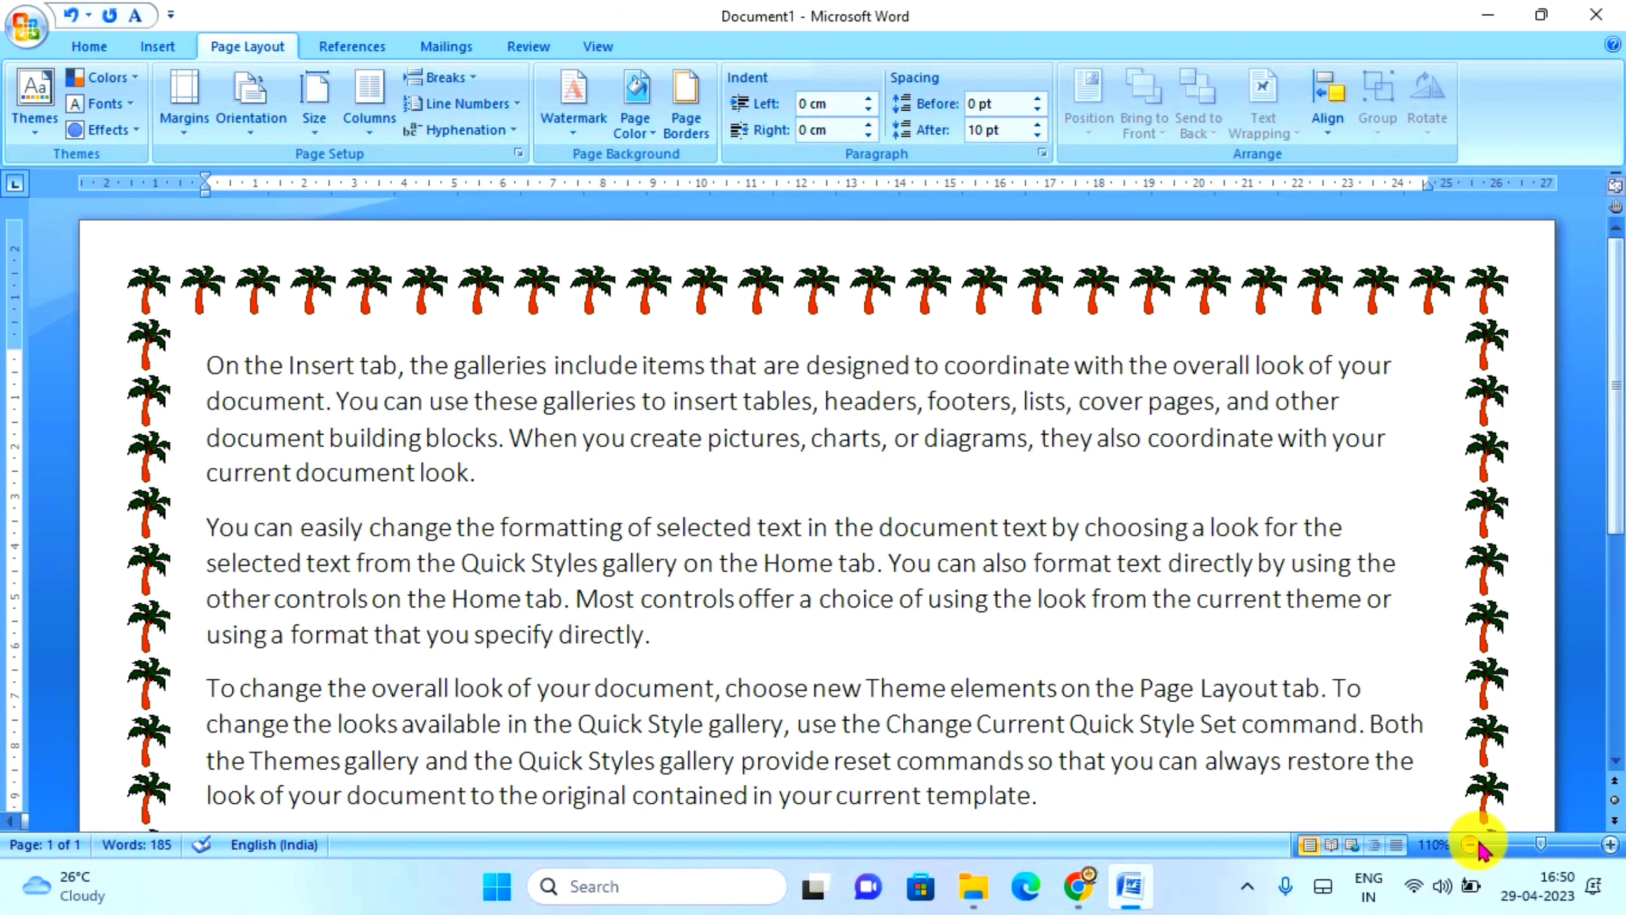
left_click(1472, 844)
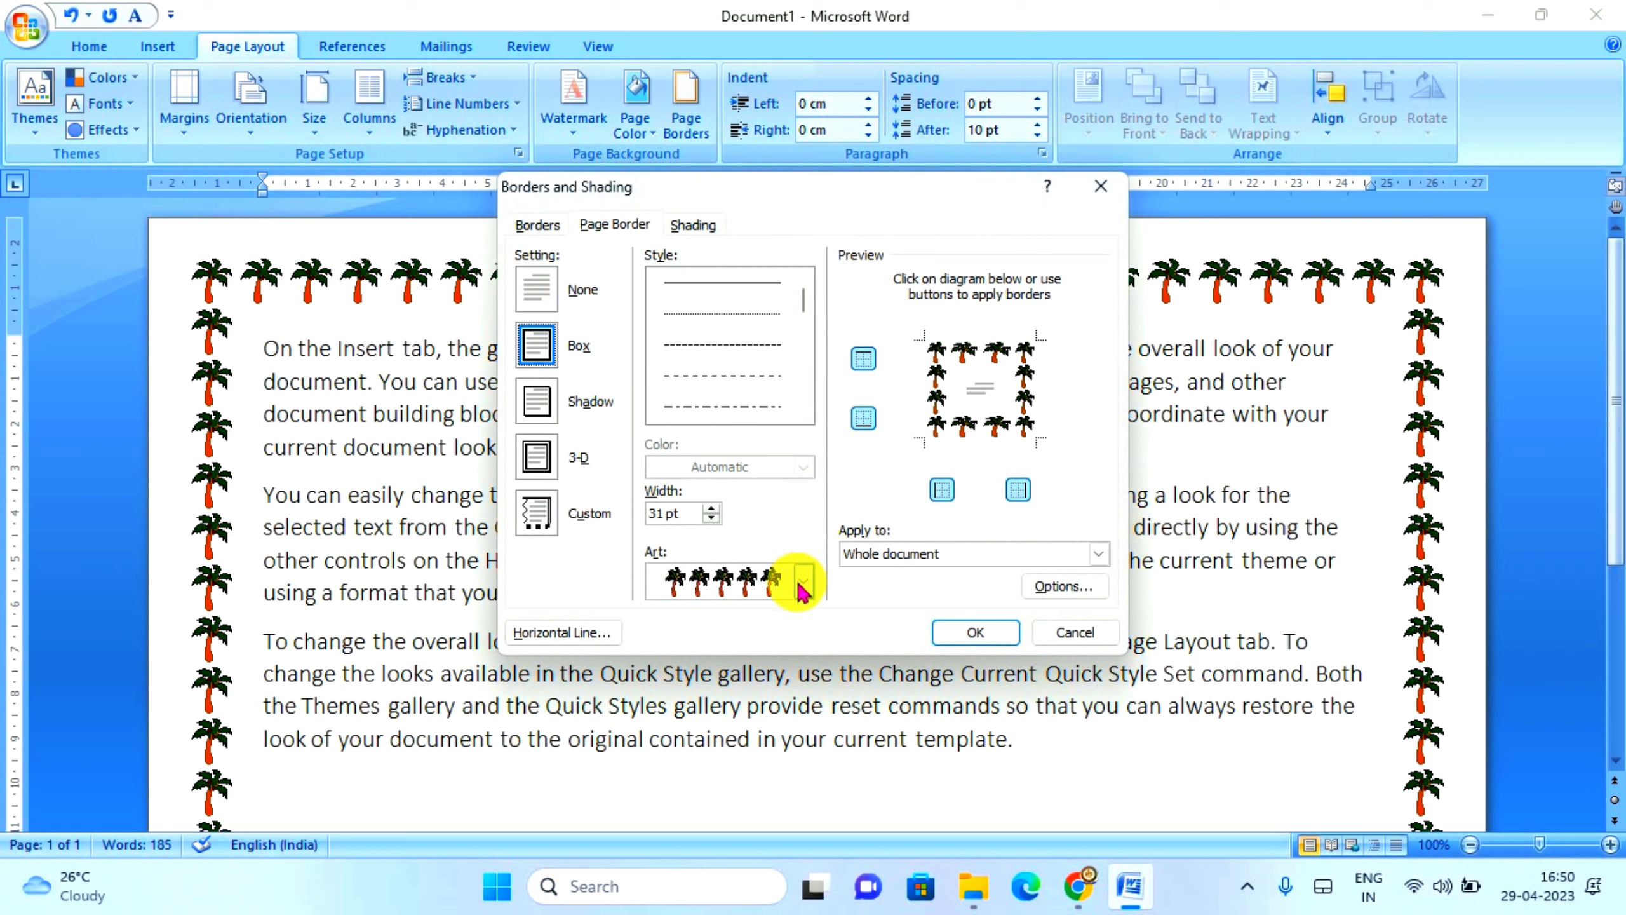
Reduce the palm-tree art border width to 10 pt and apply it
left_click(804, 581)
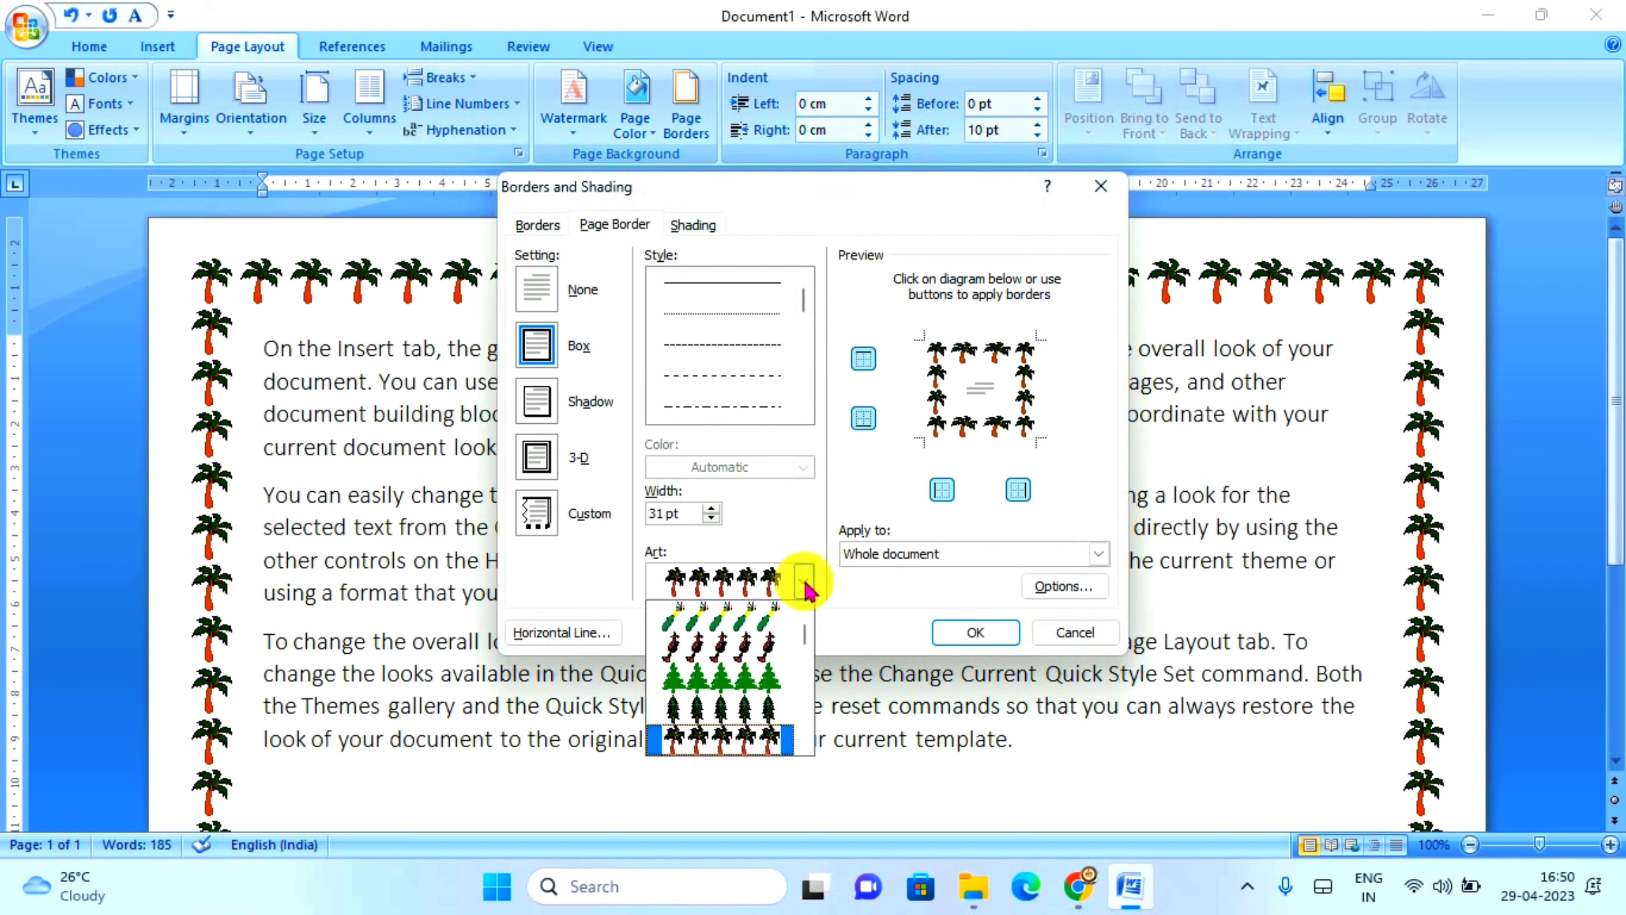
left_click(806, 584)
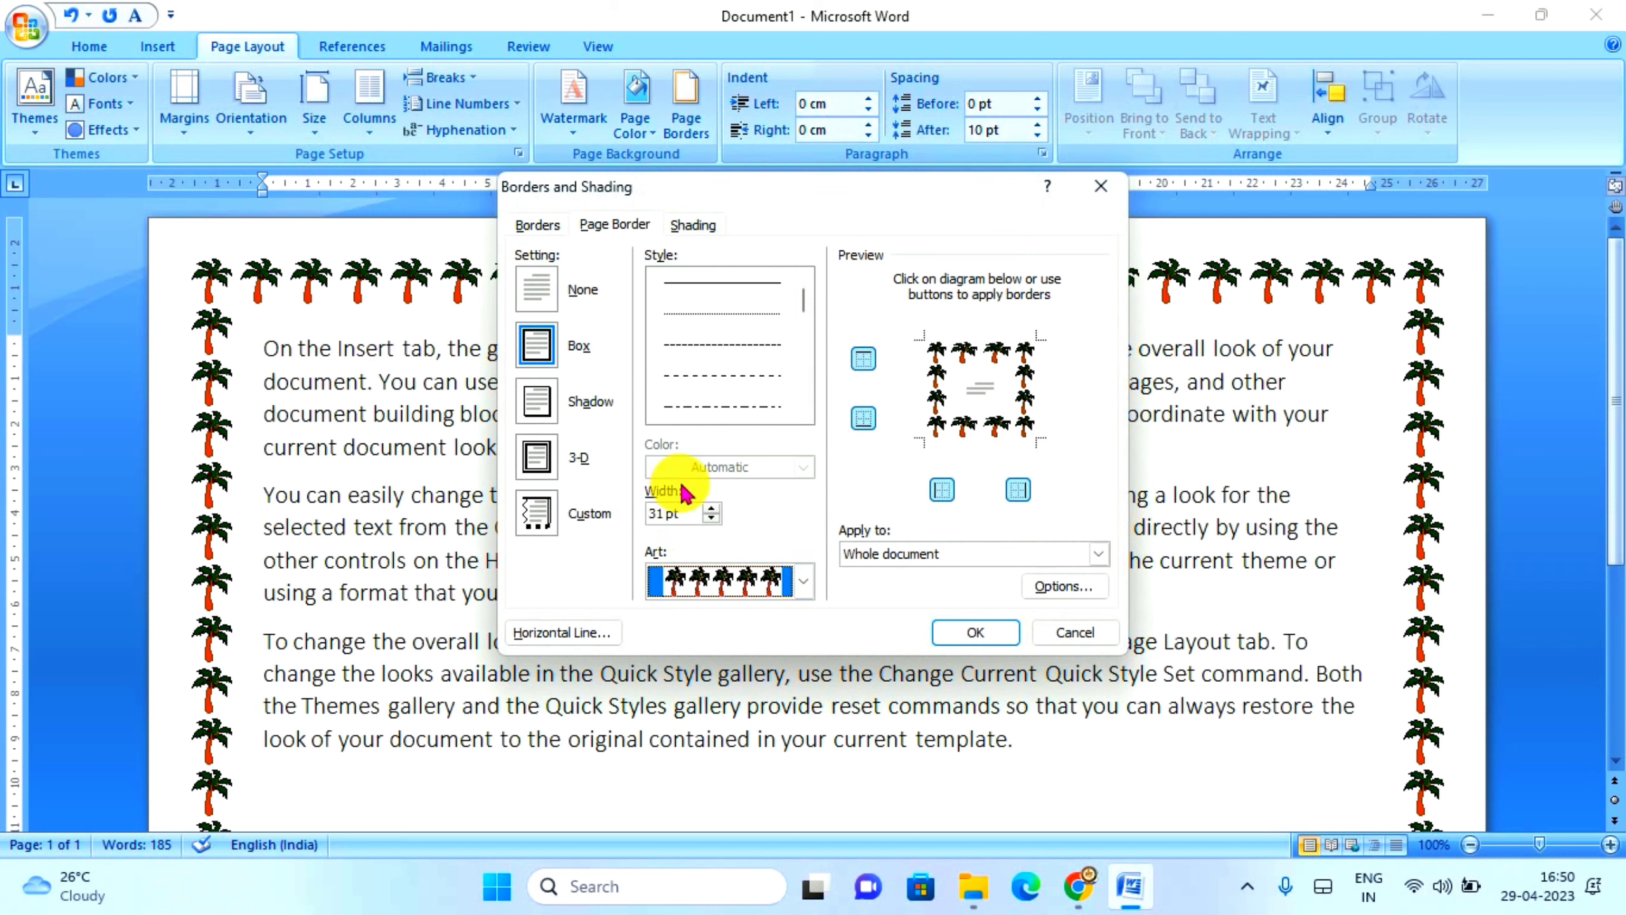
left_click(712, 518)
left_click(712, 518)
left_click(712, 518)
left_click(712, 519)
left_click(712, 518)
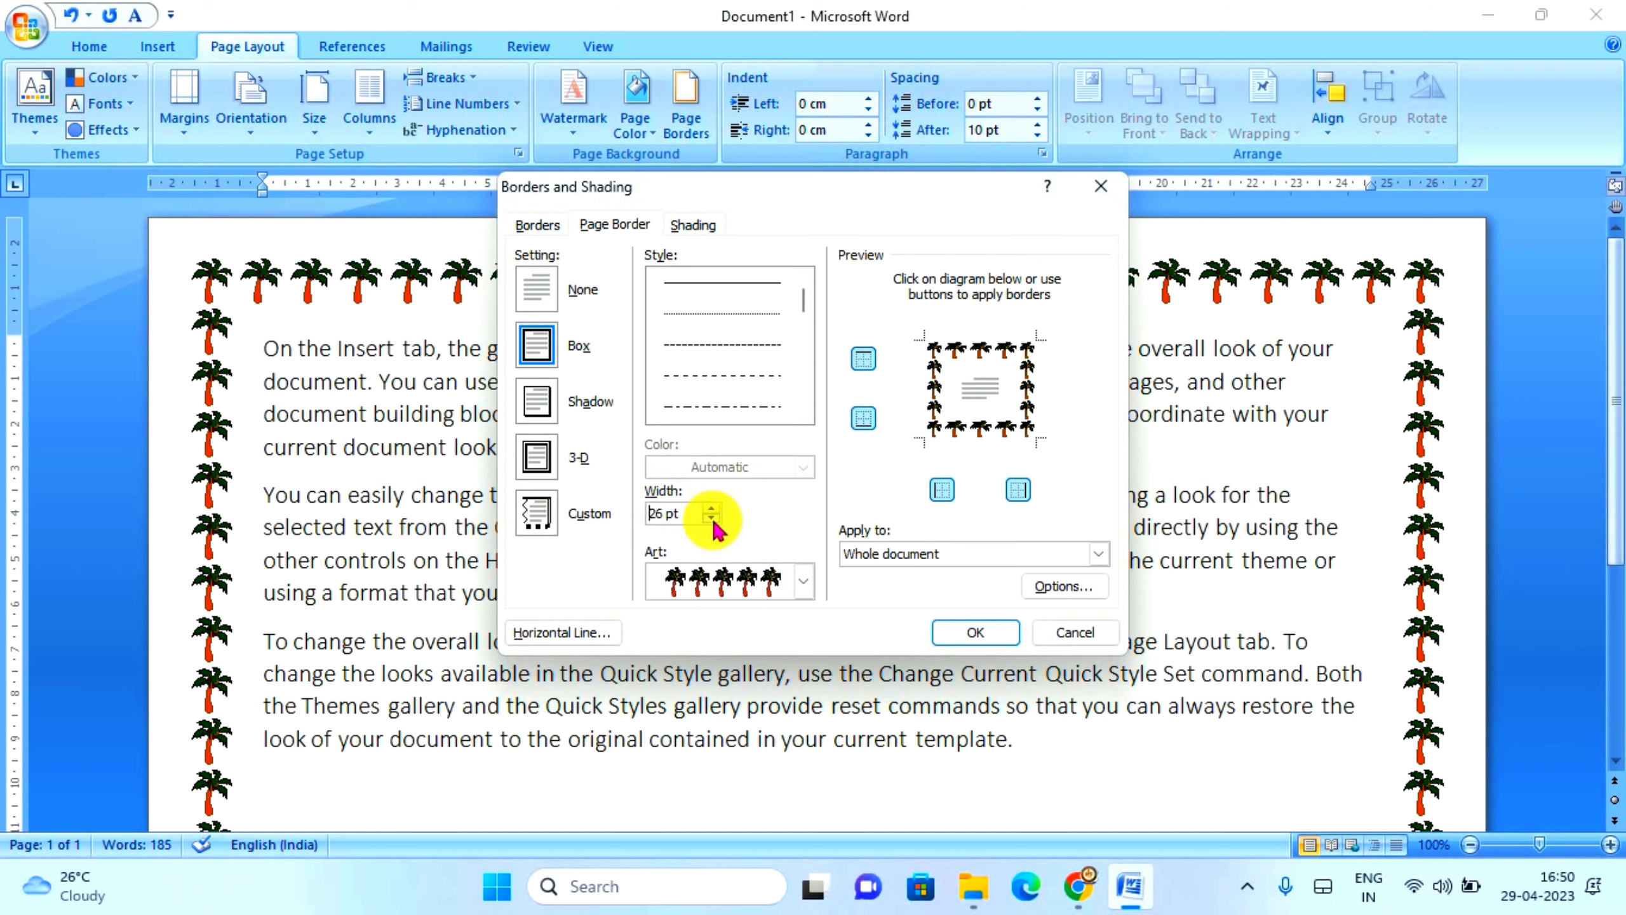
left_click(712, 518)
left_click(712, 519)
left_click(713, 519)
left_click(712, 518)
left_click(712, 519)
left_click(712, 518)
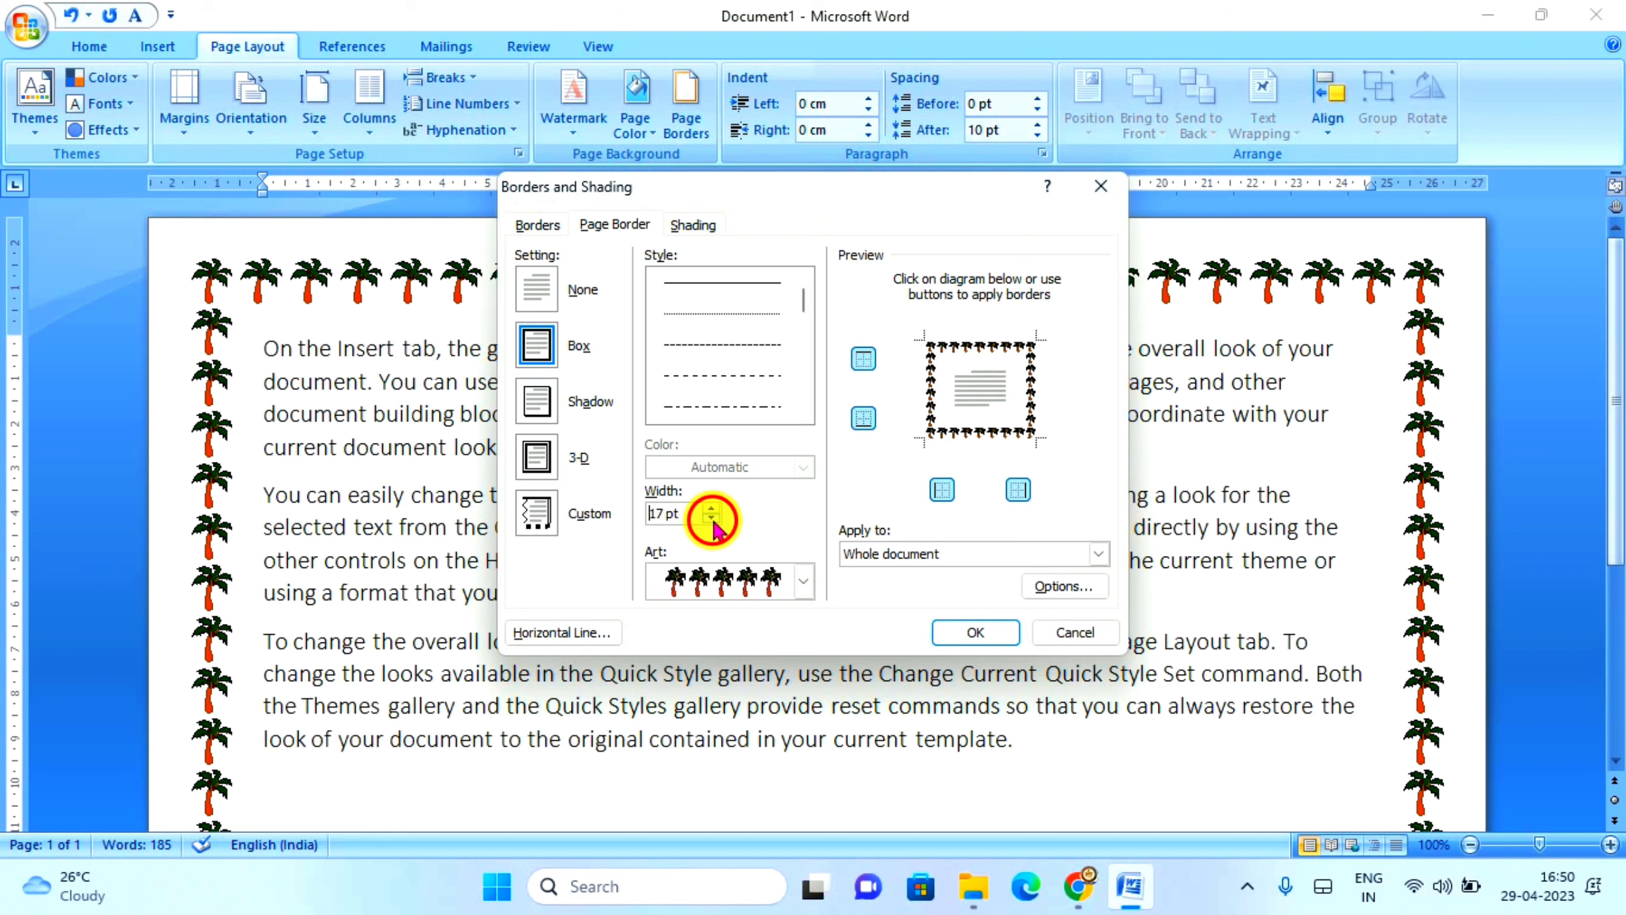
left_click(712, 519)
left_click(712, 518)
left_click(713, 519)
left_click(713, 519)
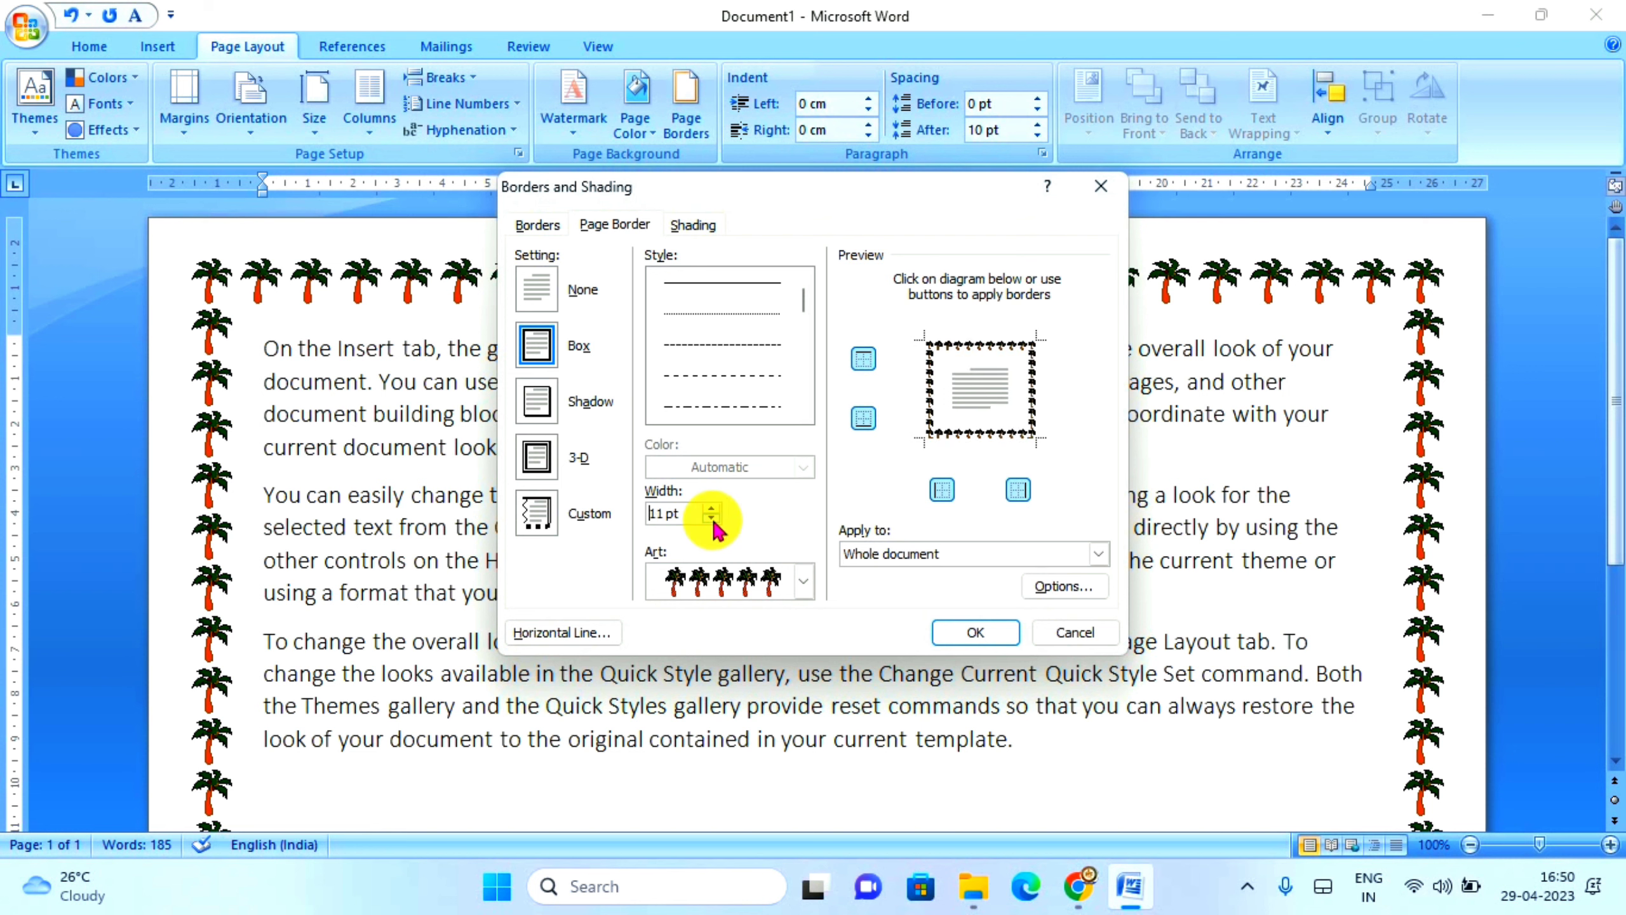
left_click(711, 518)
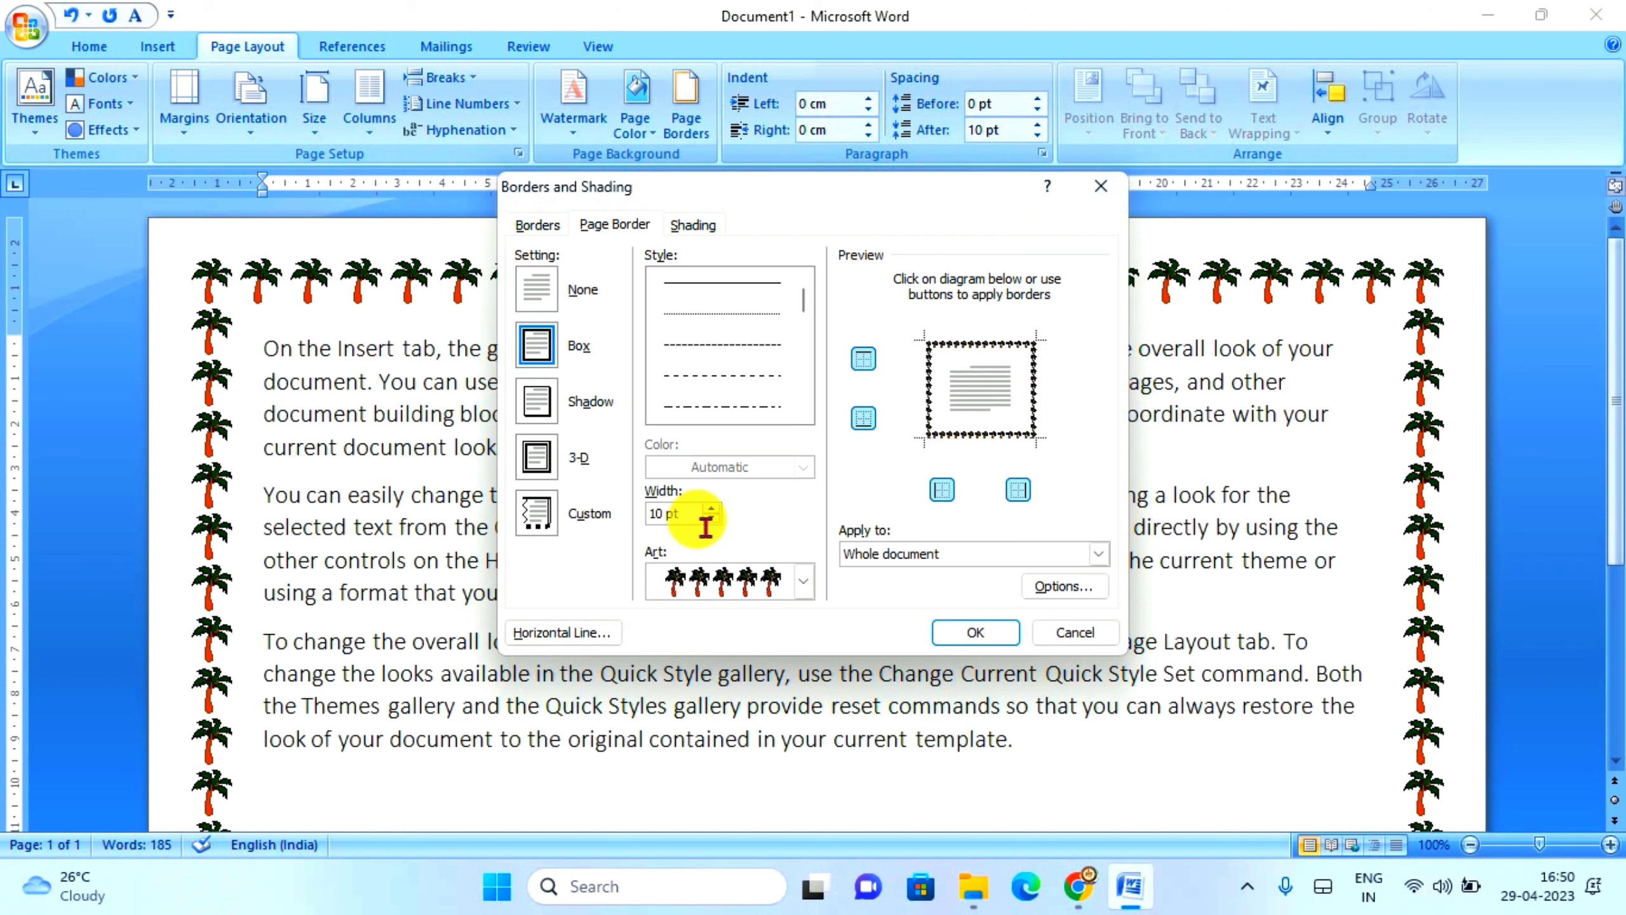
left_click(975, 632)
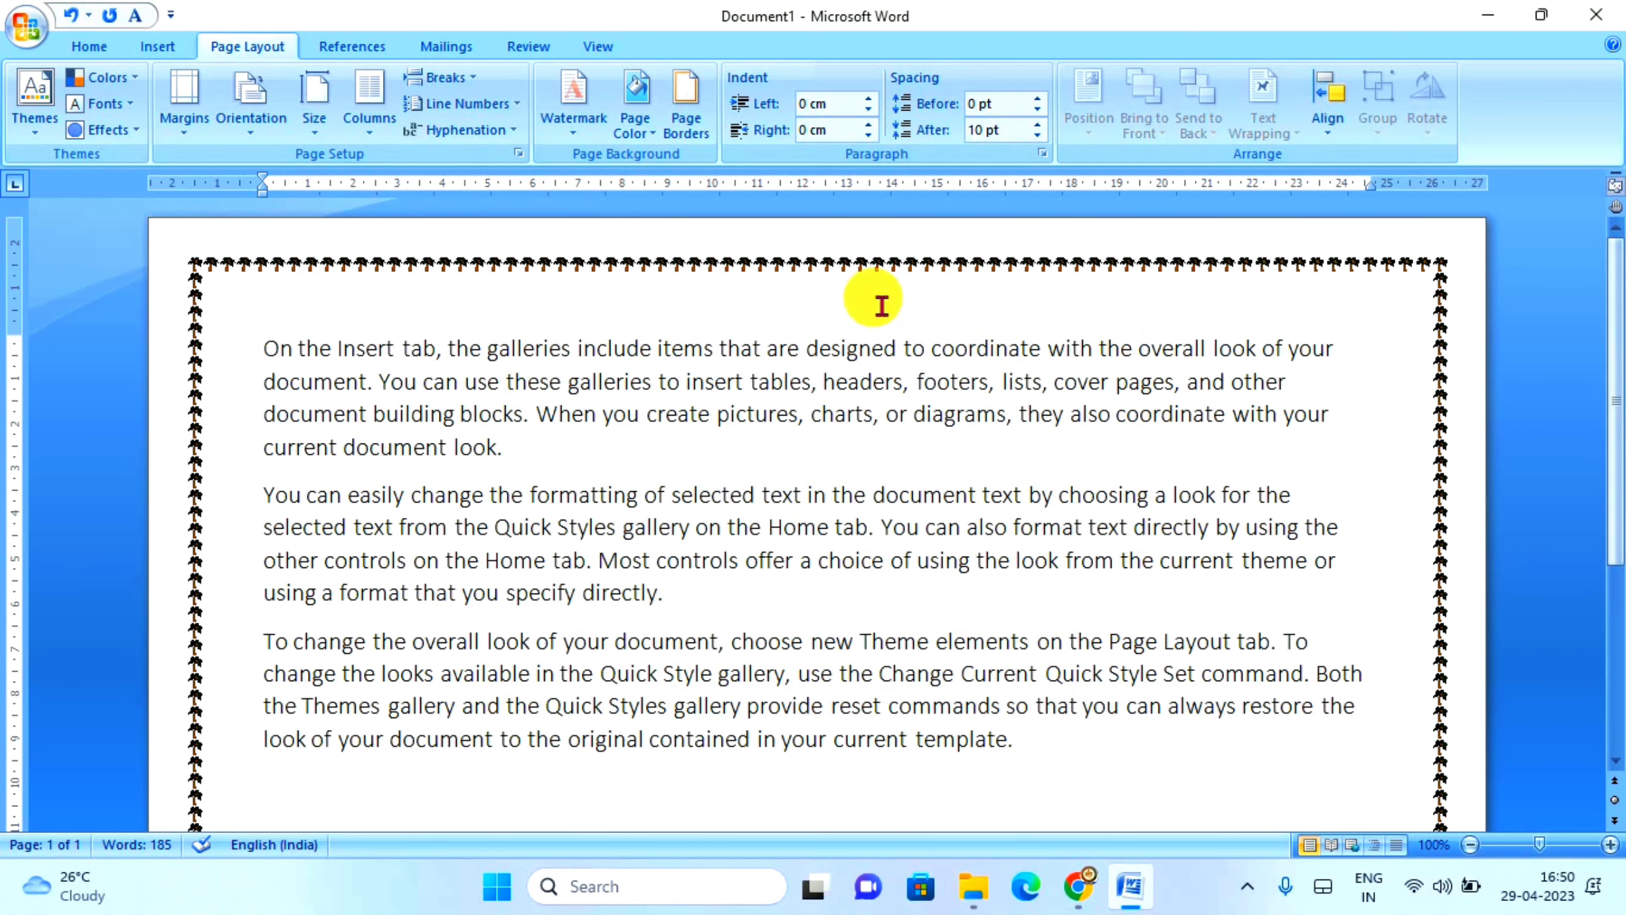
scroll(1379, 315, "down", 1)
scroll(1510, 538, "down", 1)
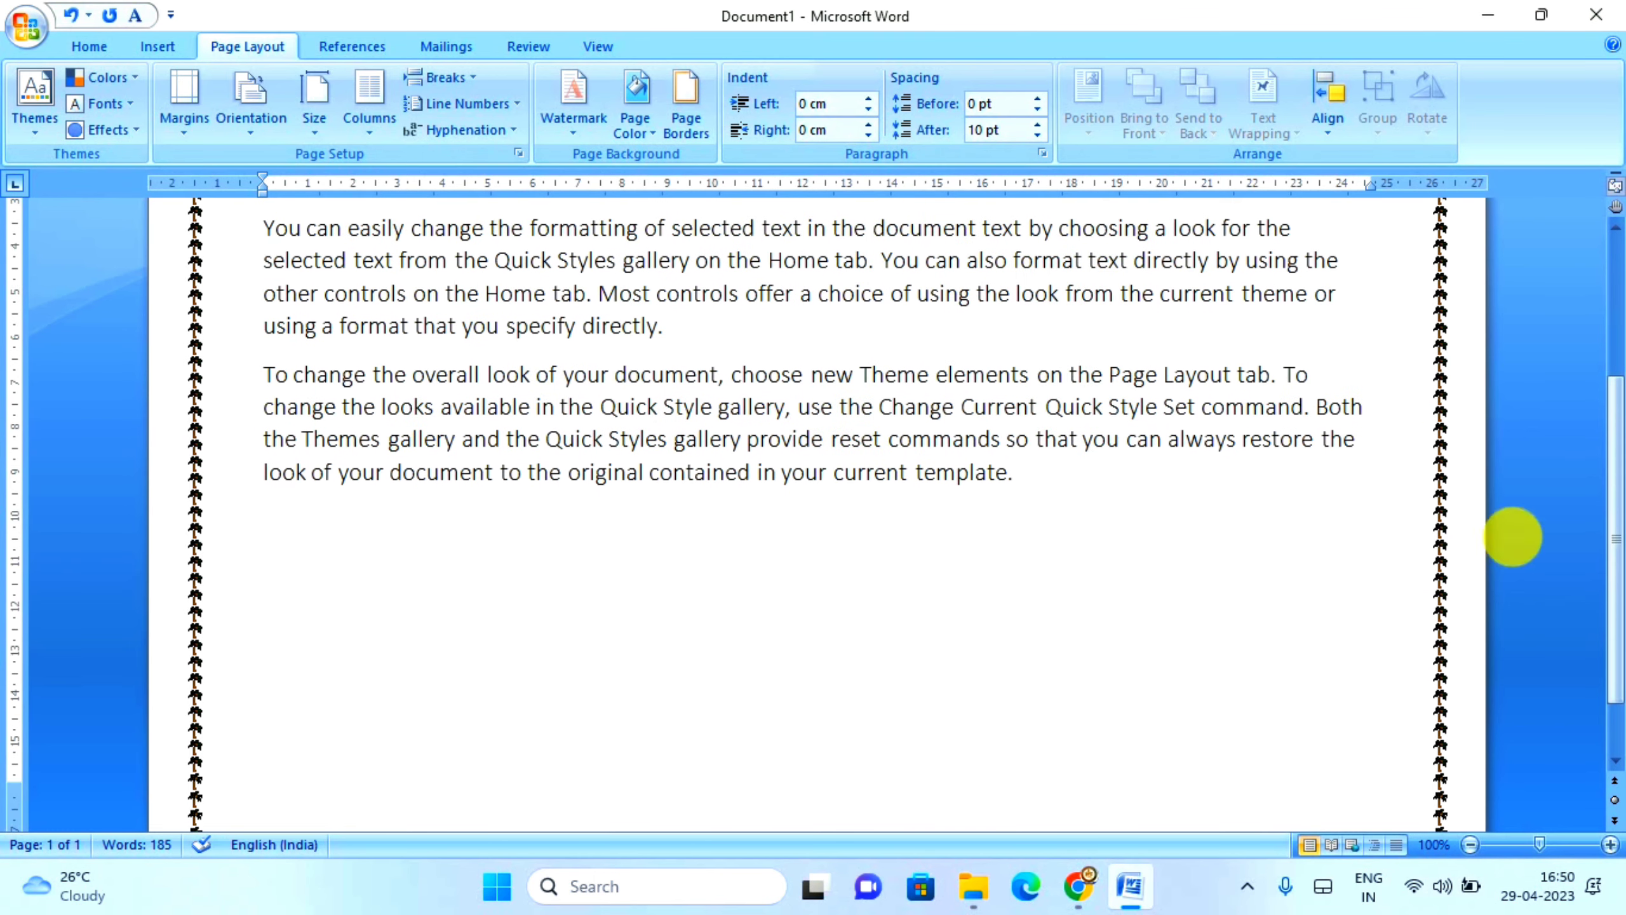
scroll(1505, 516, "up", 1)
scroll(1470, 472, "up", 2)
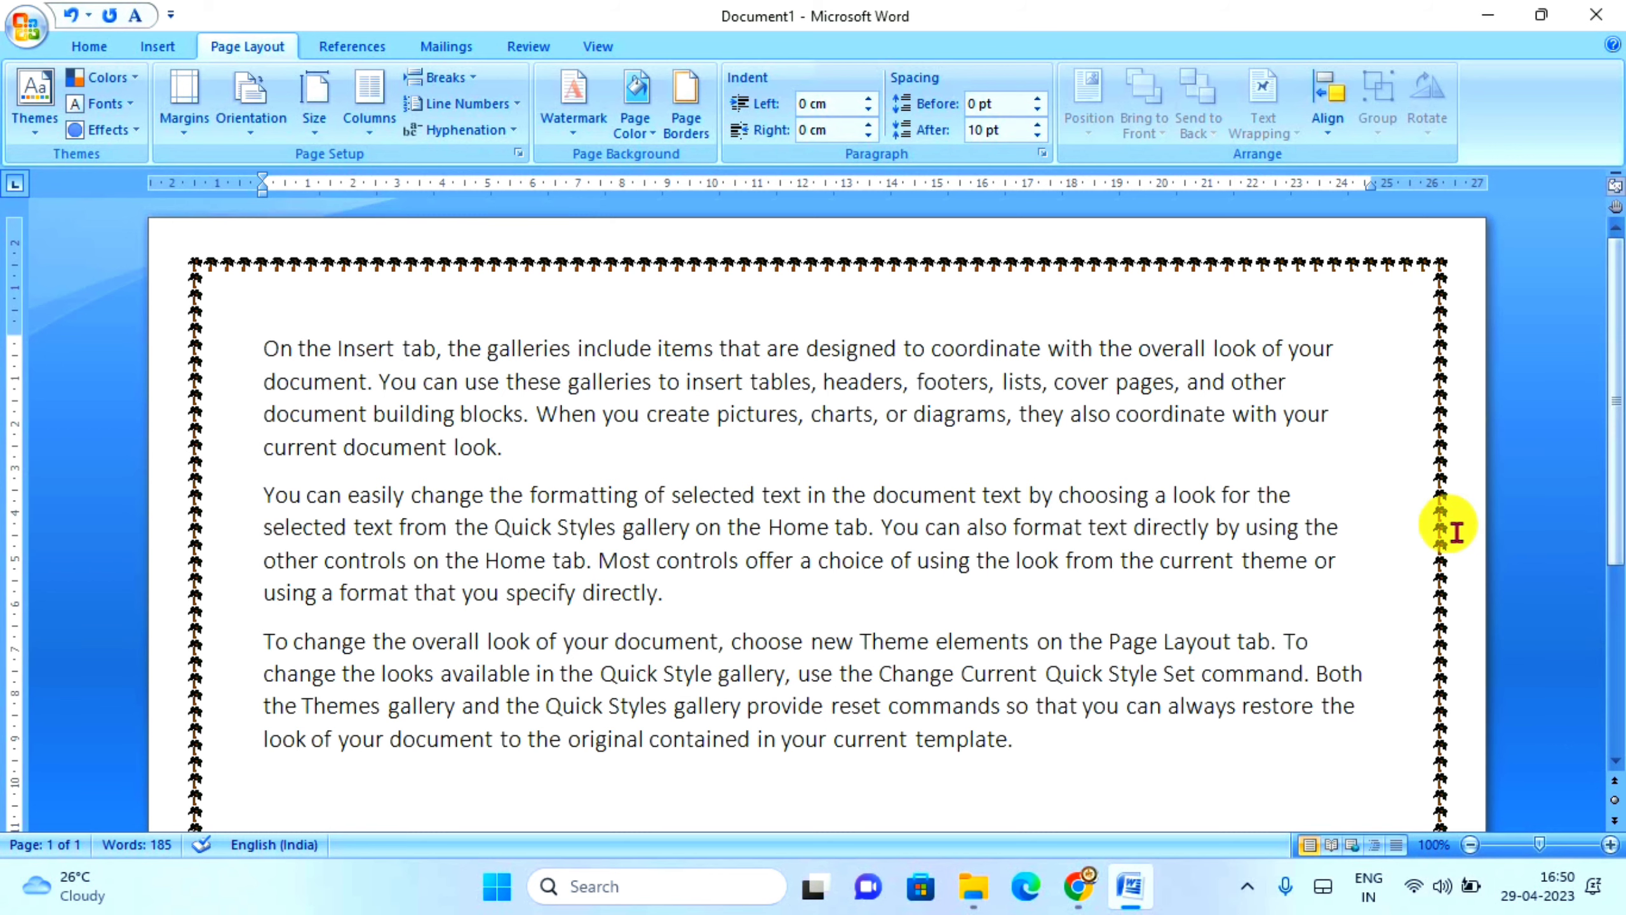
scroll(1445, 637, "down", 3)
scroll(1446, 637, "down", 1)
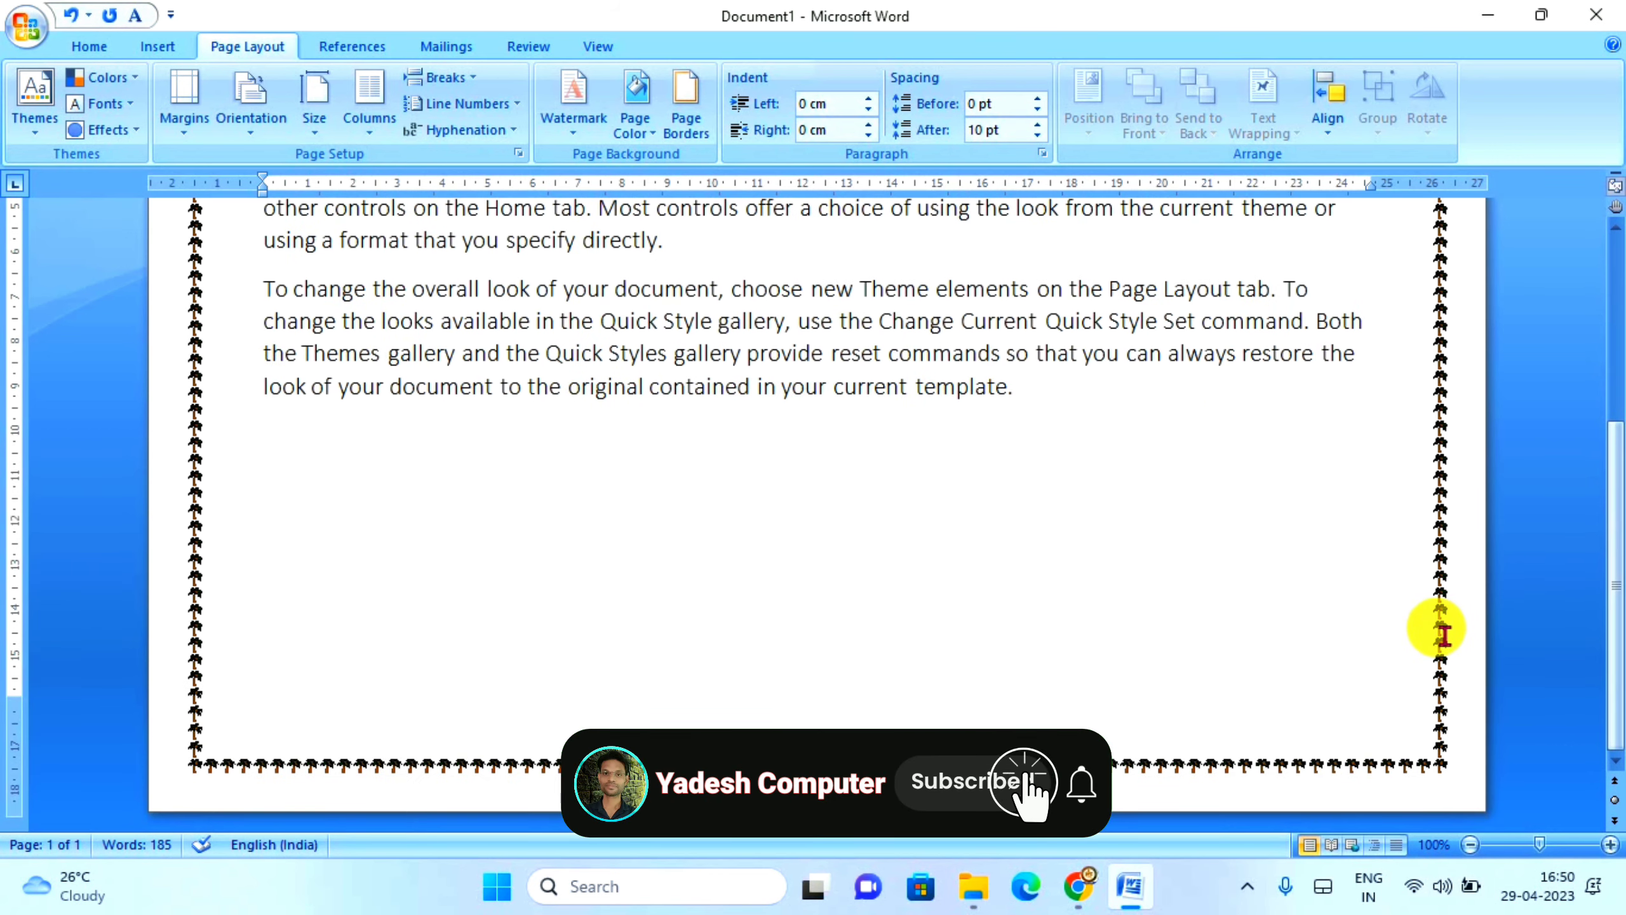
scroll(1256, 541, "up", 2)
scroll(1256, 541, "up", 2)
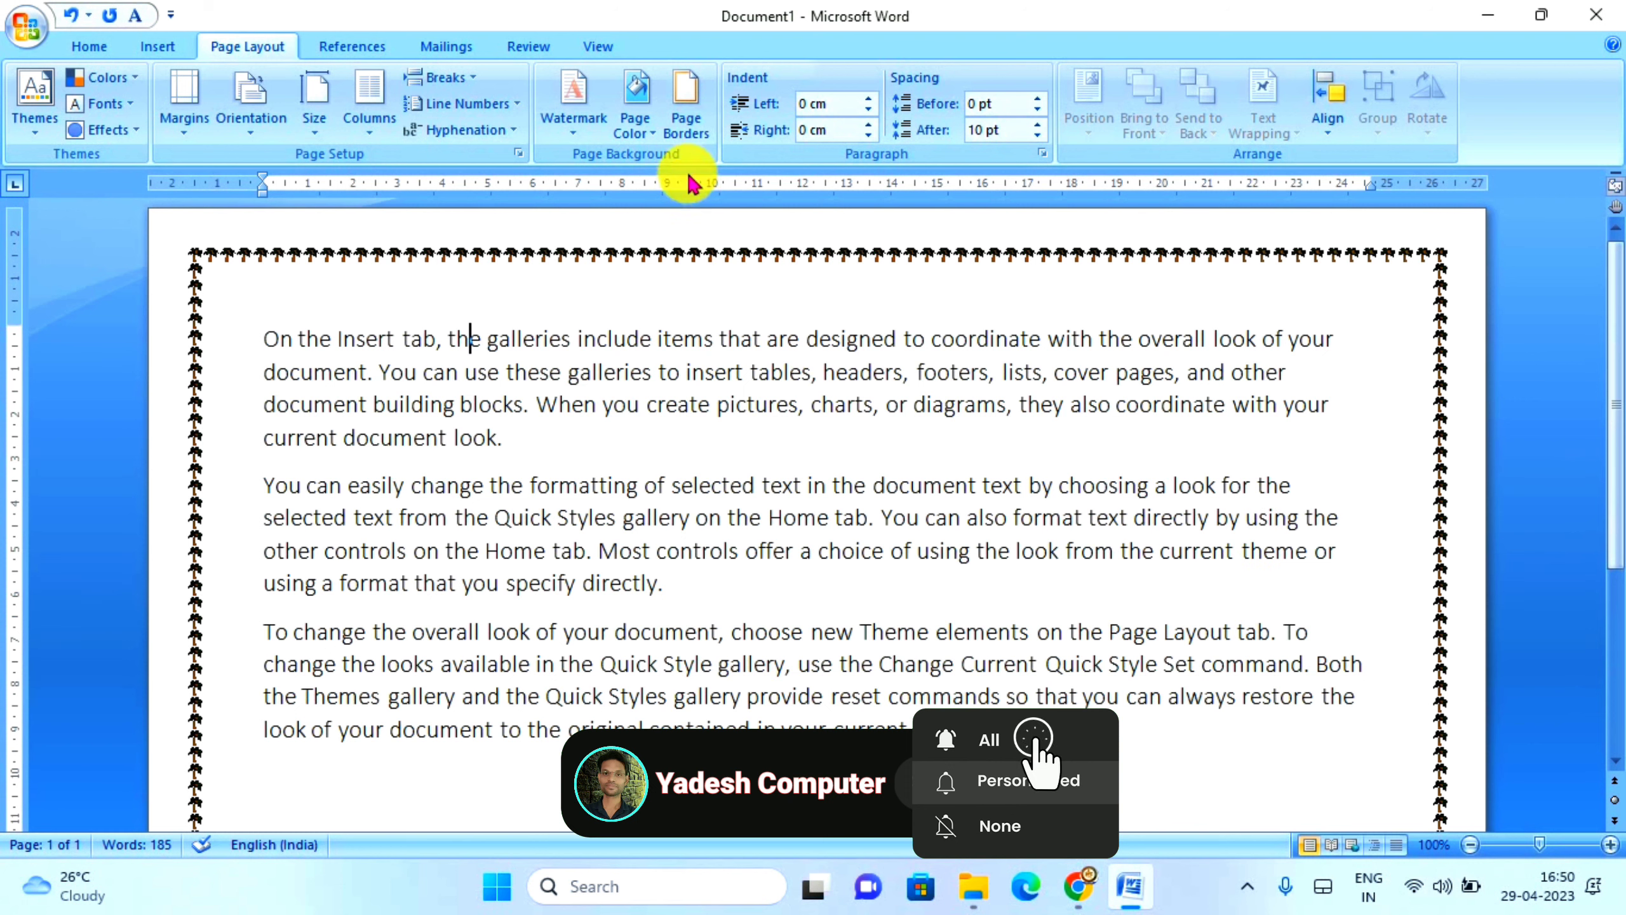